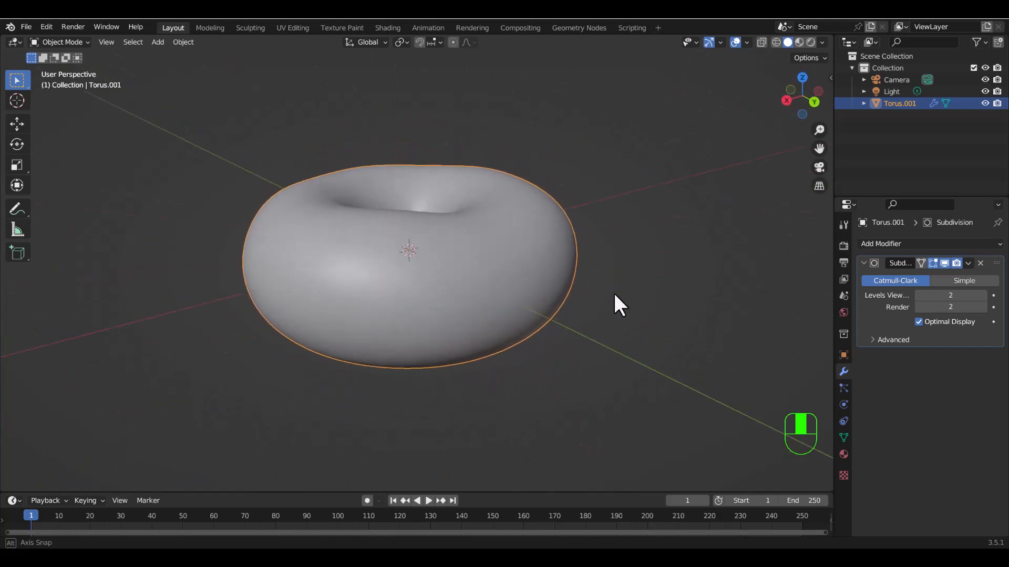
Switch the donut-shaped torus from Object Mode to Edit Mode.
mouse_move(646, 335)
middle_mouse_down()
mouse_move(535, 325)
mouse_move(644, 318)
middle_mouse_up()
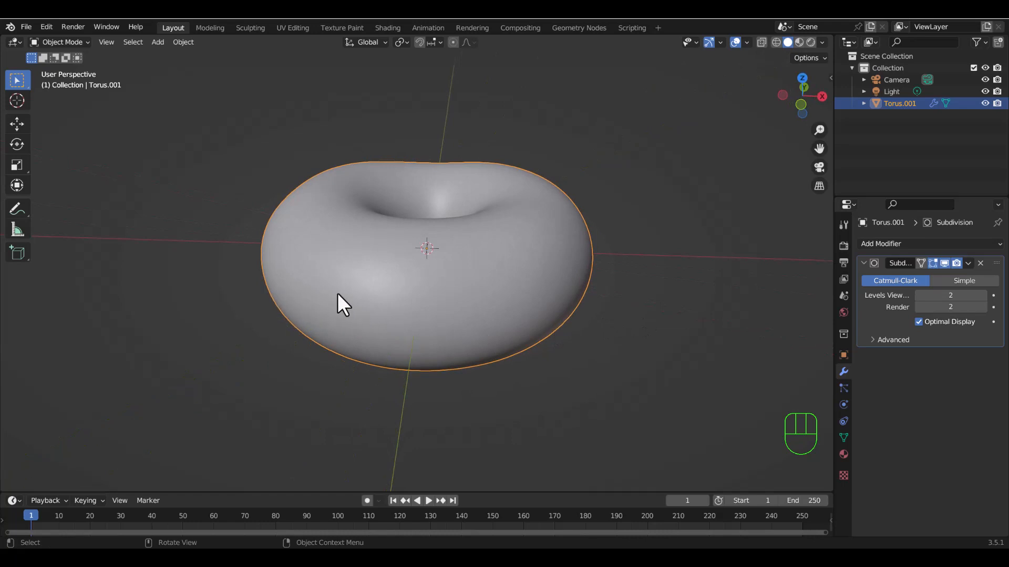
middle_click_drag(565, 281, 680, 308)
middle_click_drag(550, 342, 320, 294)
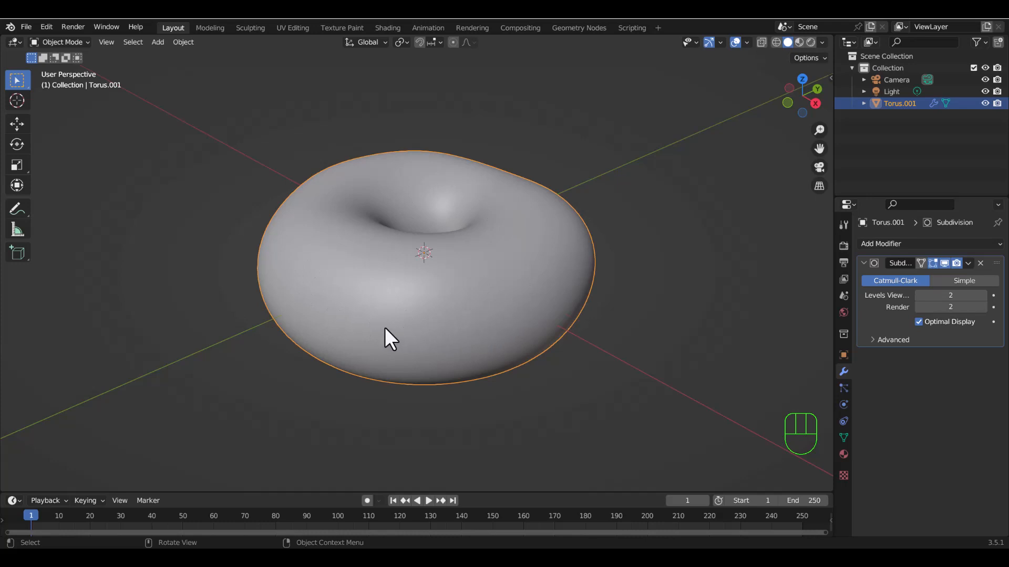
middle_click_drag(384, 328, 303, 333)
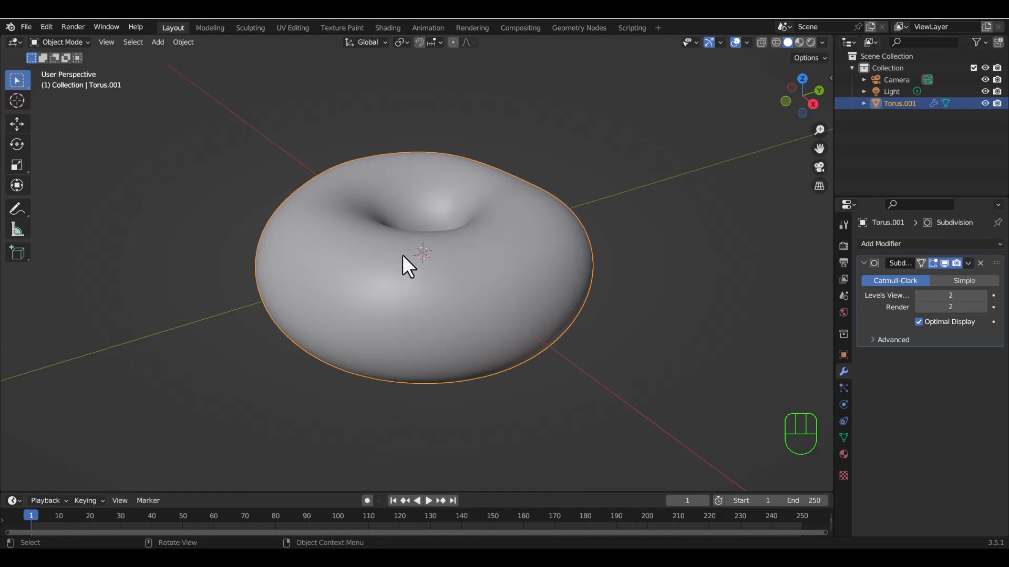
left_click(57, 43)
left_click(66, 70)
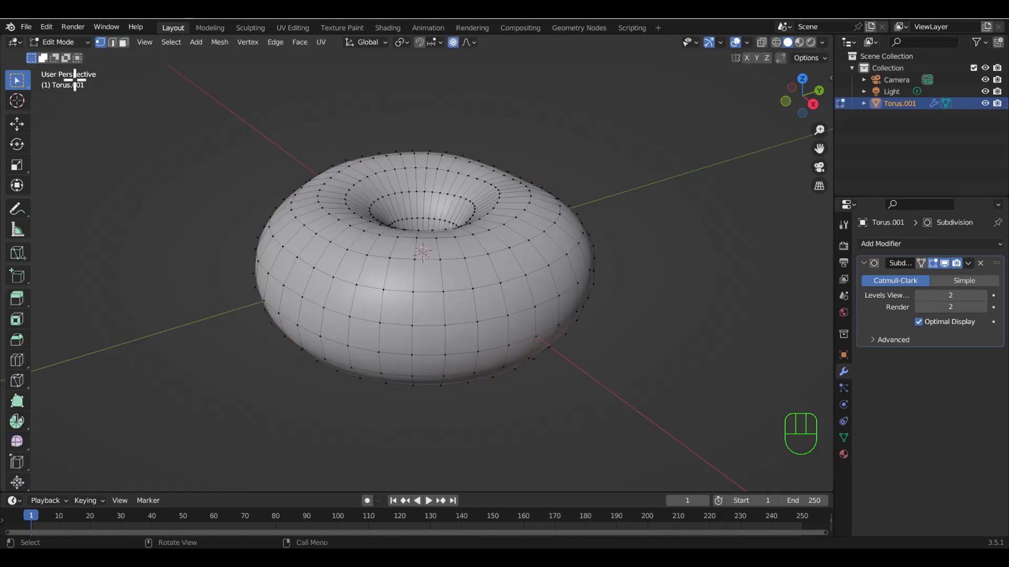
middle_click_drag(315, 313, 254, 256)
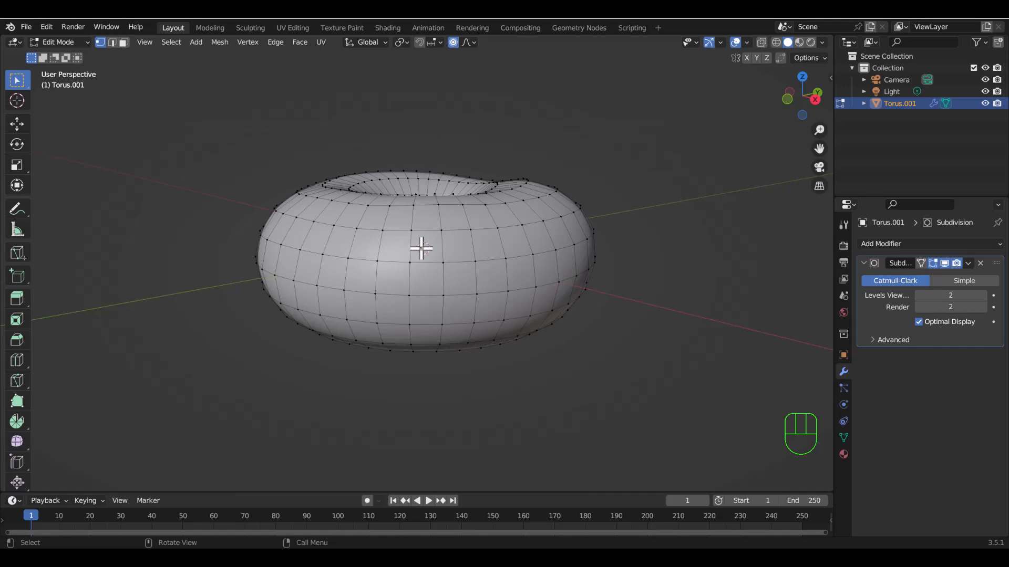
Compare the torus mesh in orthographic and perspective projection, finishing in perspective.
left_click(818, 186)
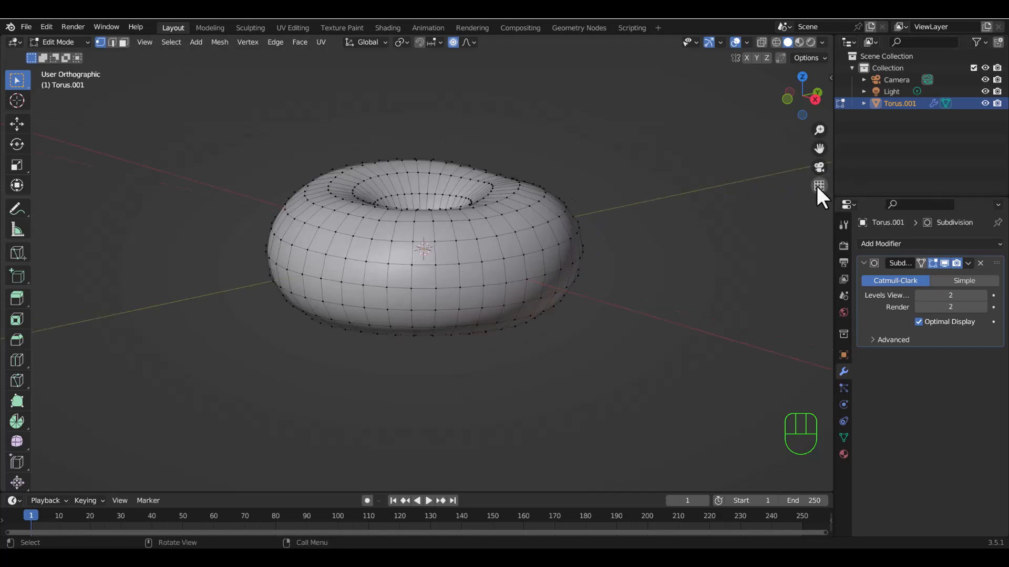
left_click(818, 186)
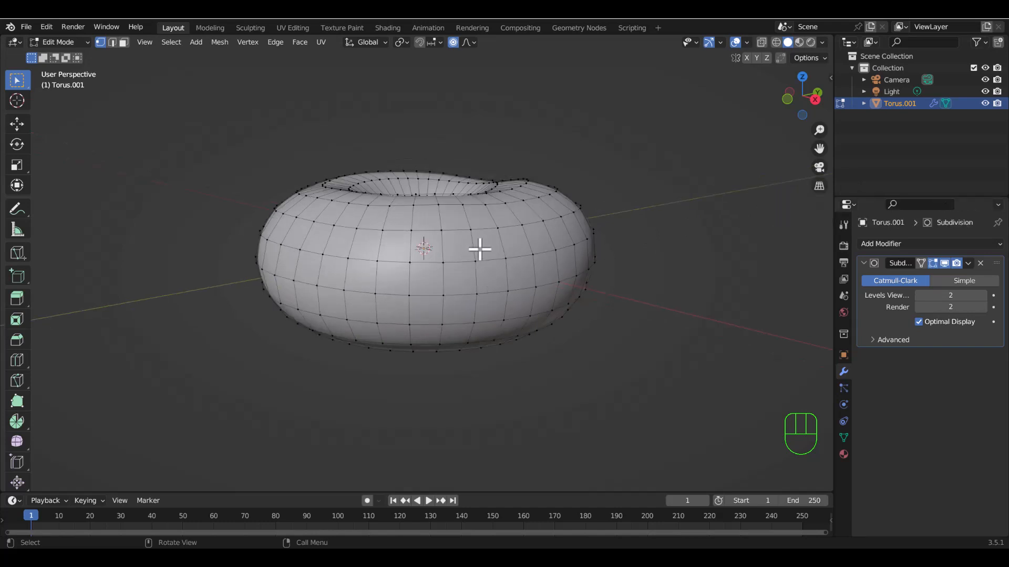
middle_click_drag(479, 249, 806, 207)
left_click(819, 185)
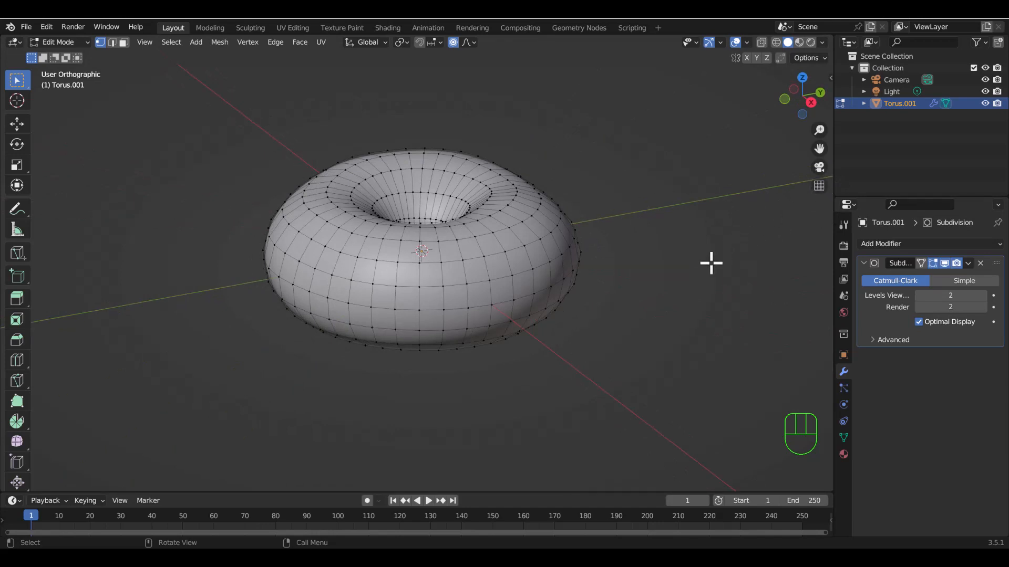
left_click(821, 188)
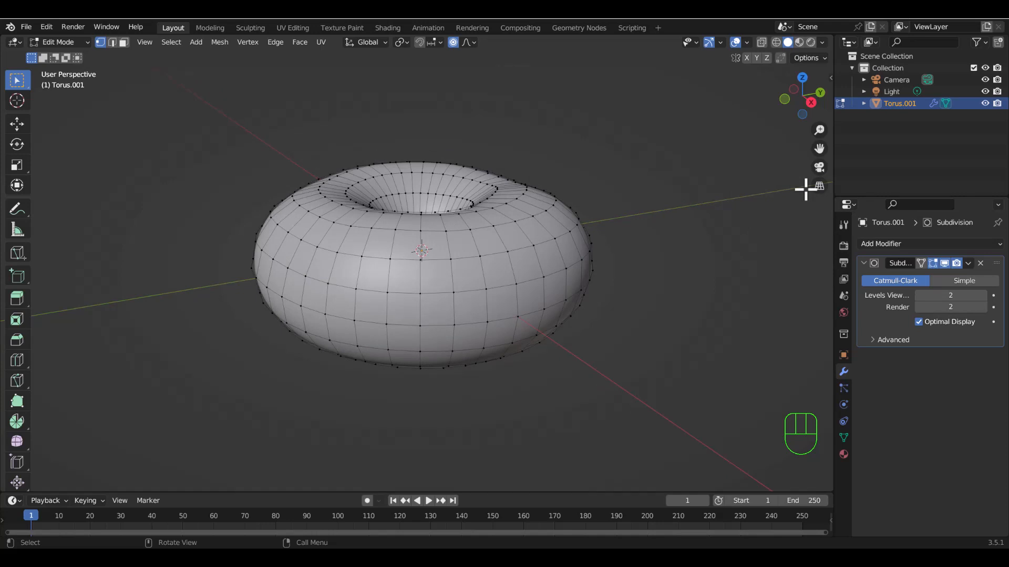
key("KP_5")
key("KP_5")
key("KP_5")
key("KP_5")
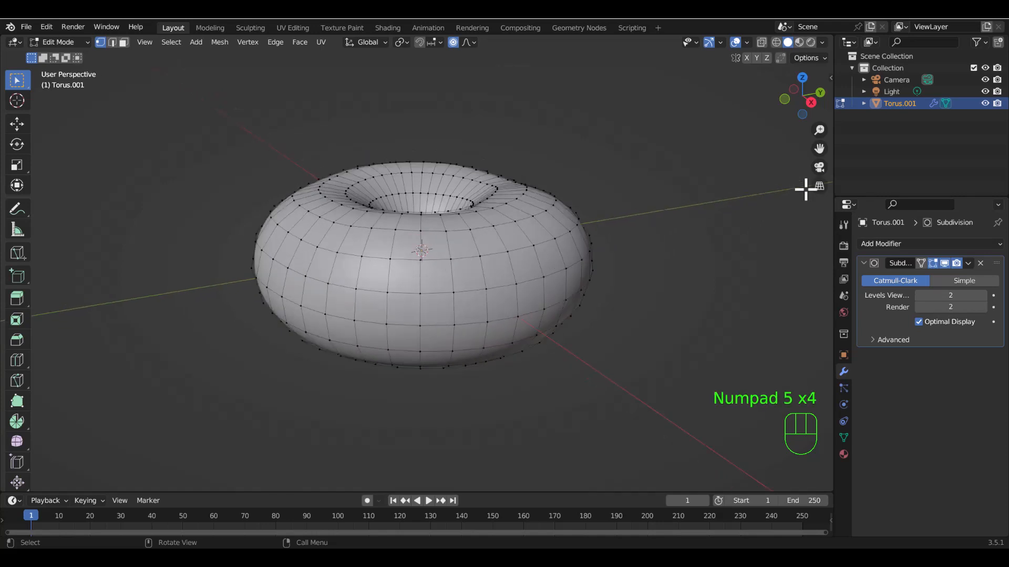
key("KP_5")
key("KP_5")
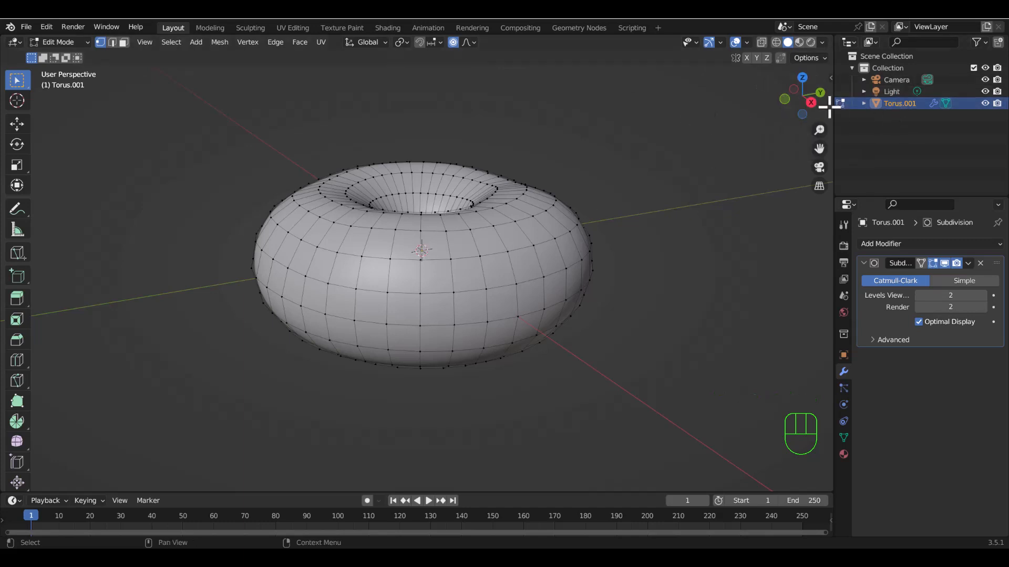
Examine the torus mesh from the axis-aligned front, back, left, right and top views, finishing in the right orthographic view.
left_click(809, 103)
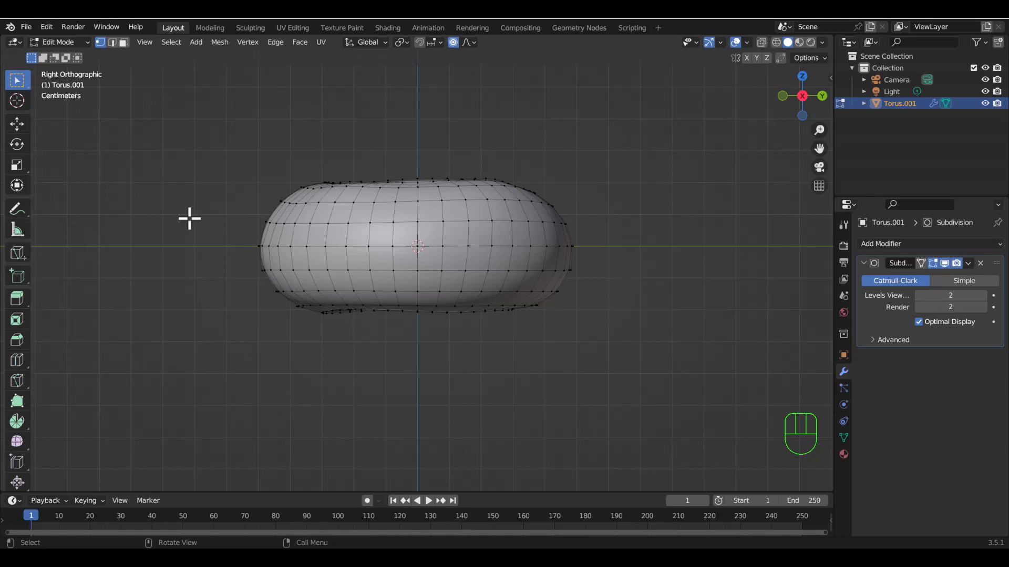
left_click(821, 95)
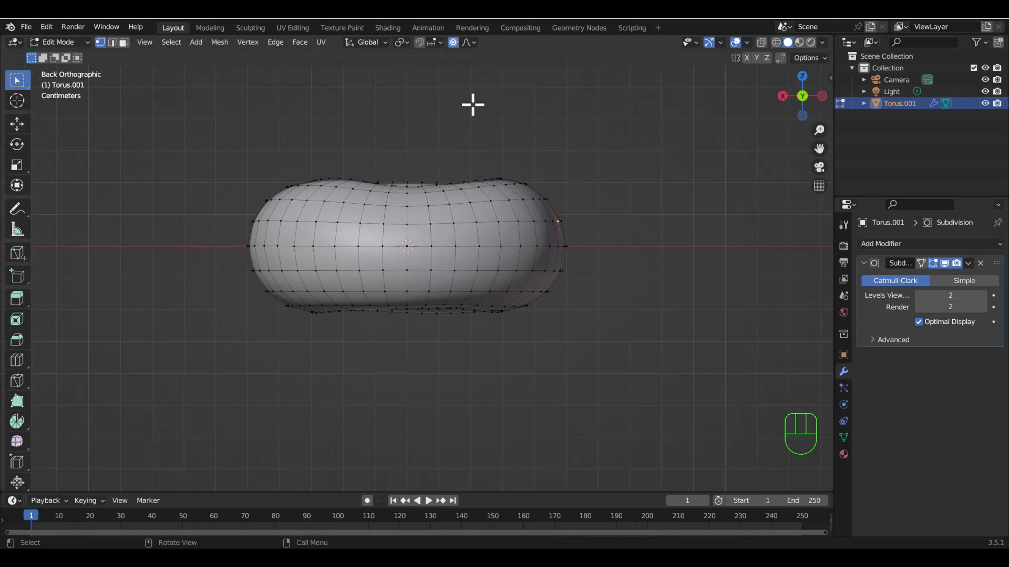
left_click_drag(811, 95, 745, 111)
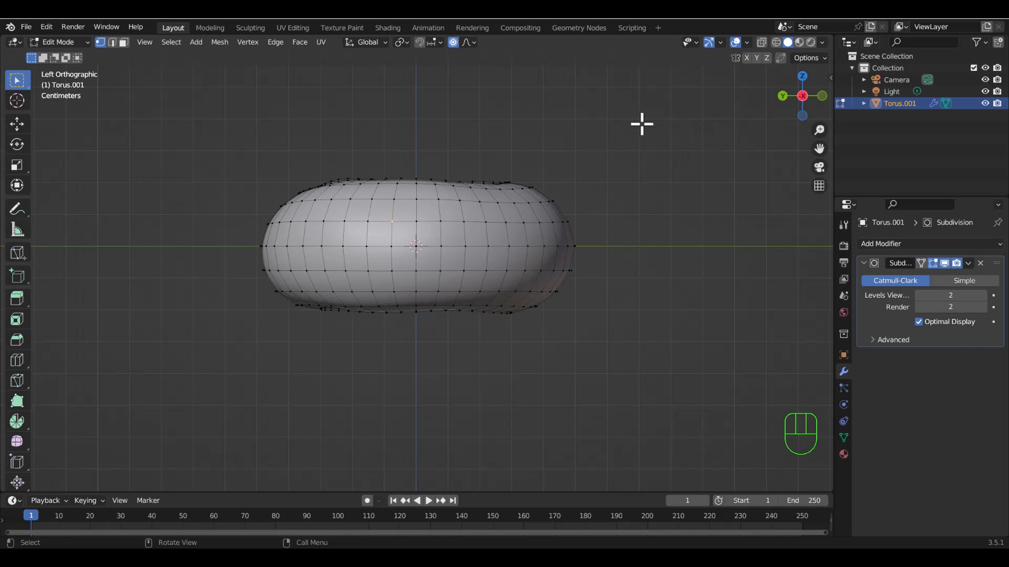
key("grave")
left_click(731, 125)
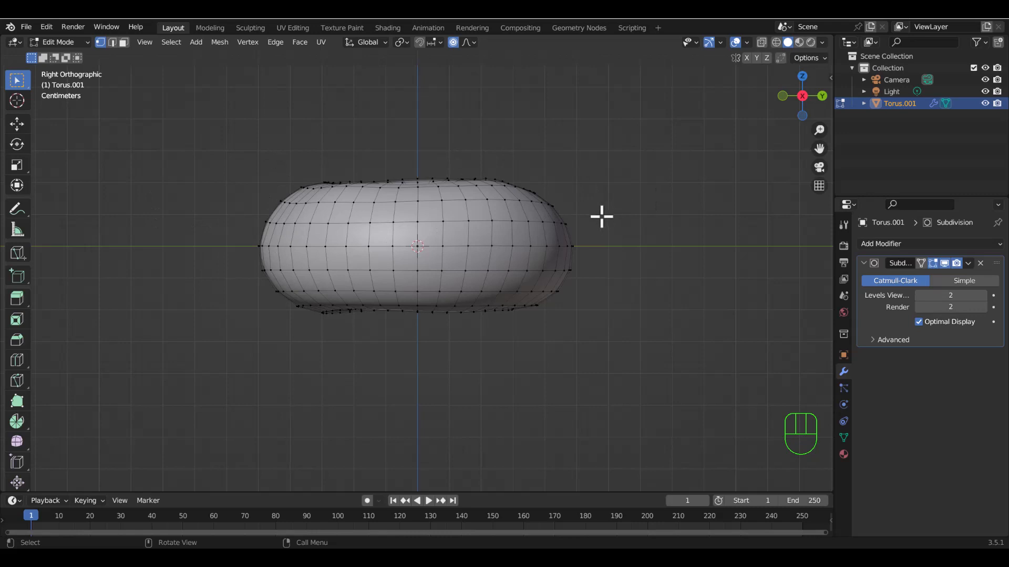
key("grave")
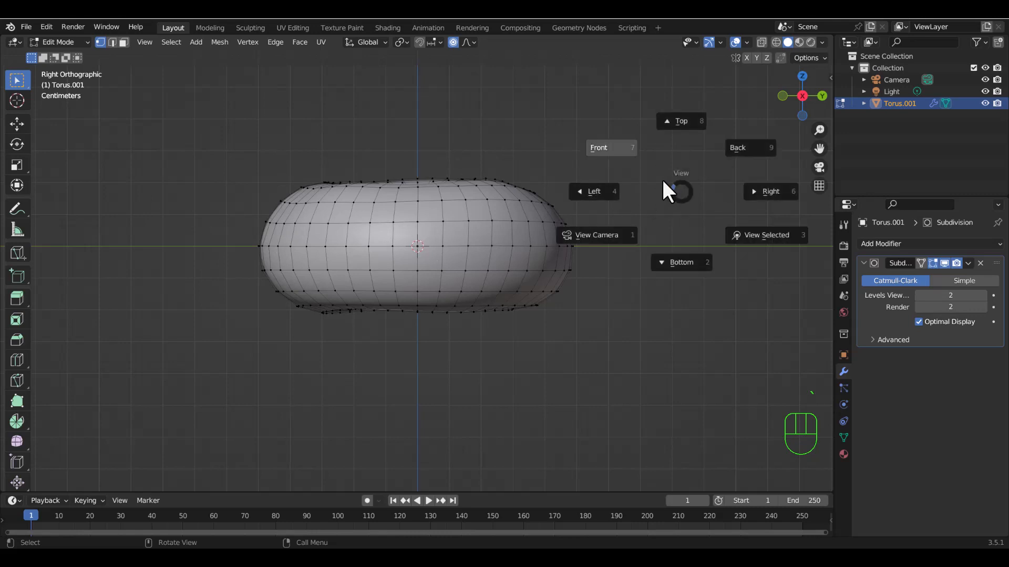
left_click(705, 176)
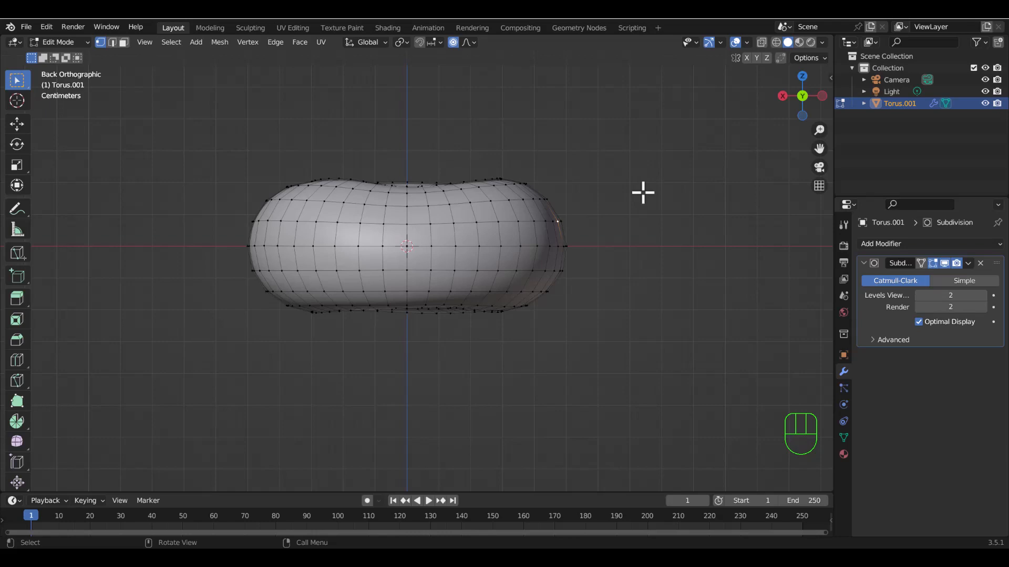
key("KP_1")
key("KP_3")
key("KP_7")
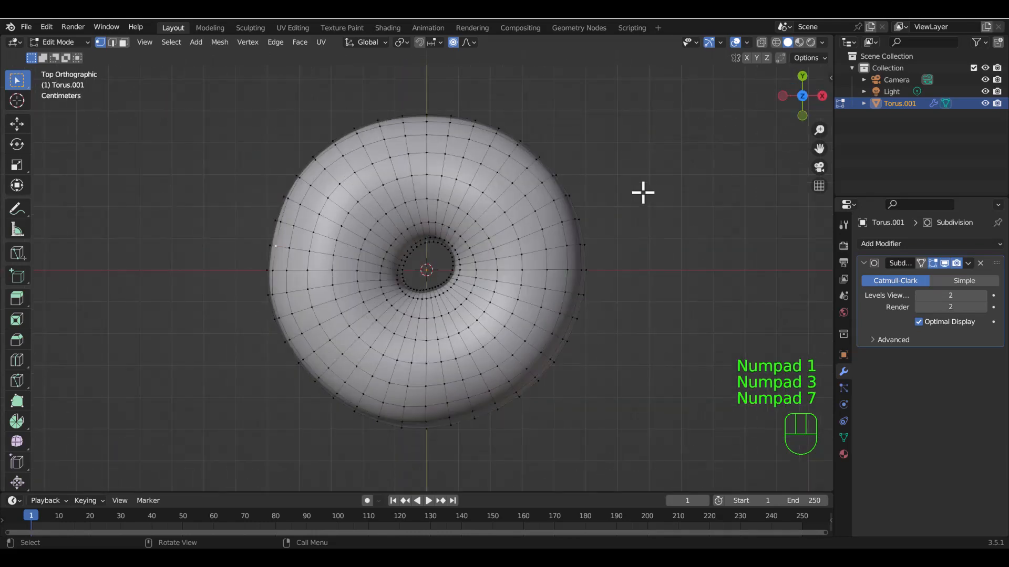
key("KP_1")
key("KP_3")
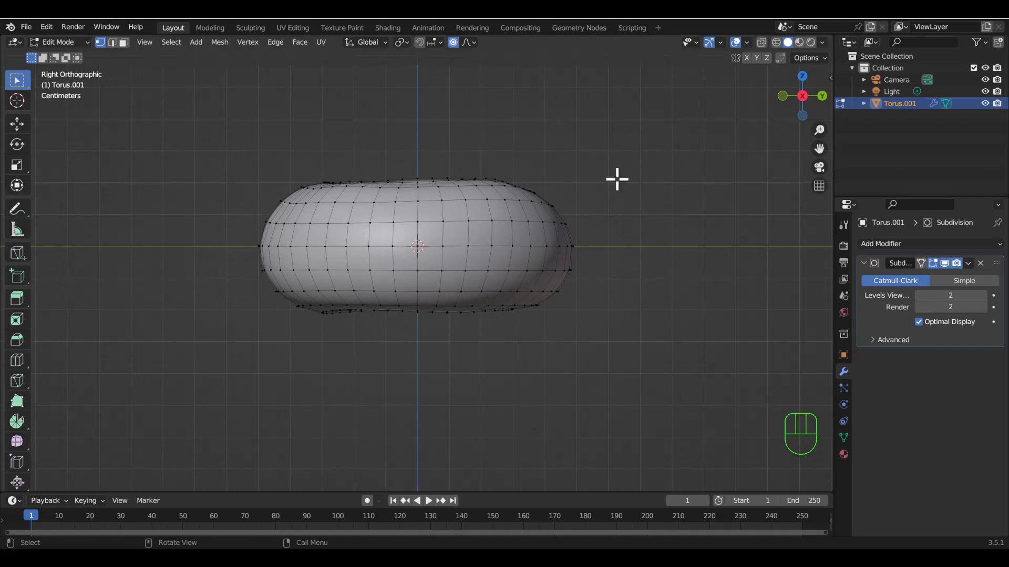
Try to select the upper half of the torus from the right view with X-ray off, and check the selection all around.
left_click_drag(207, 256, 697, 149)
middle_click_drag(629, 245, 43, 304)
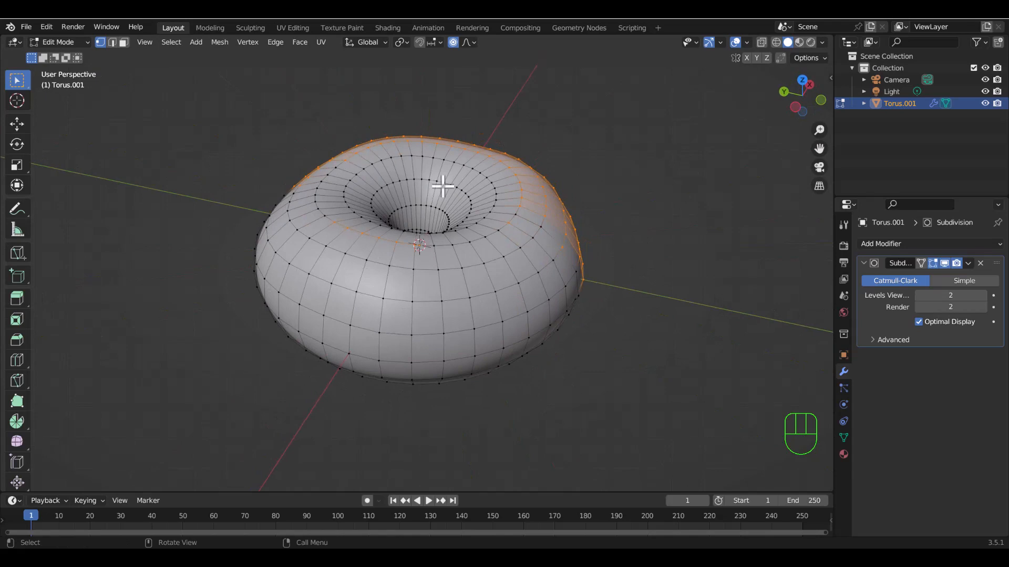
middle_click_drag(683, 255, 469, 270)
middle_click_drag(405, 234, 536, 288)
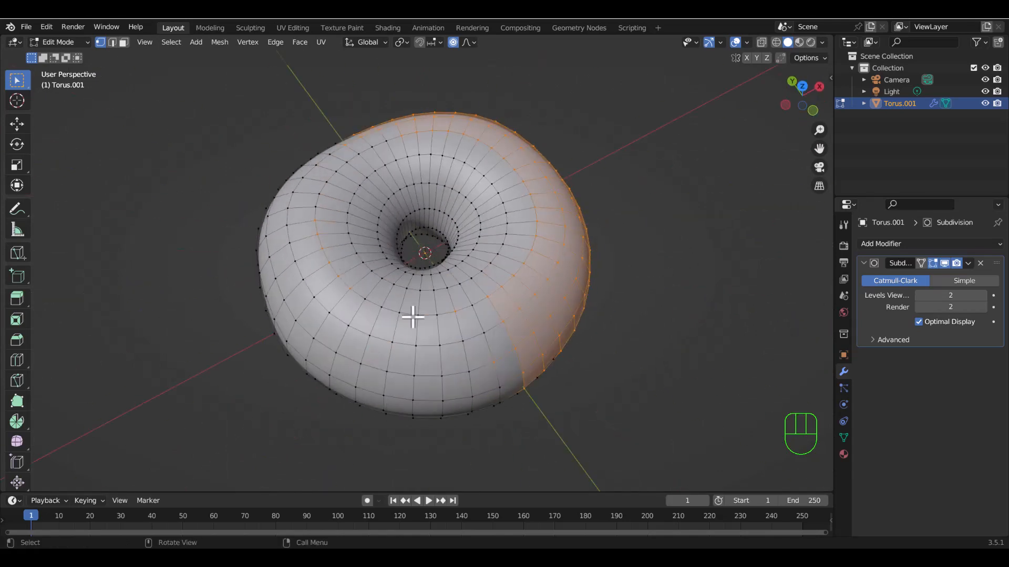
middle_click_drag(624, 338, 377, 263)
From the right orthographic view, select all upper-half vertices of the torus through the mesh with X-ray on, and turn X-ray off.
key("grave")
left_click(546, 254)
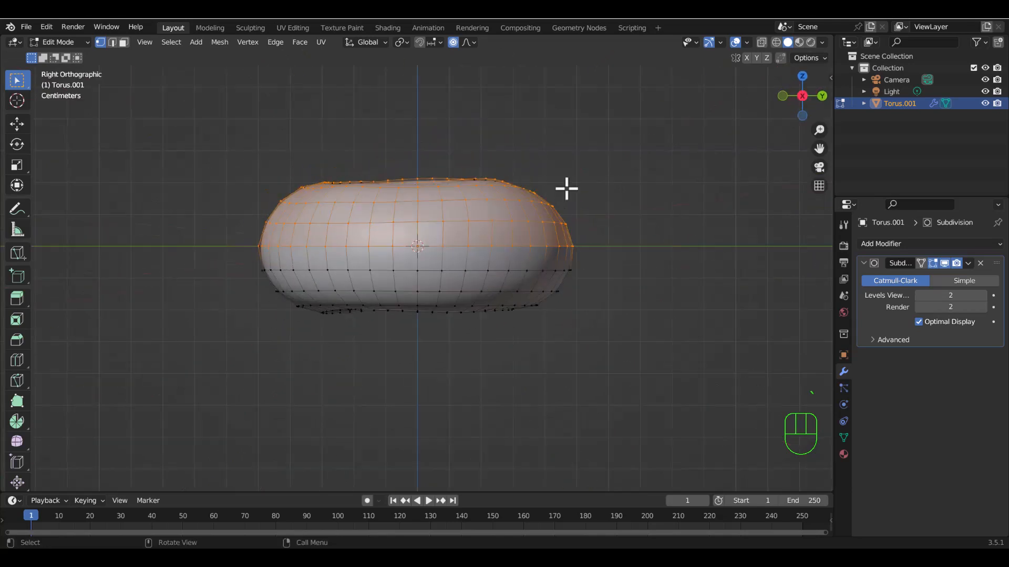
left_click(760, 42)
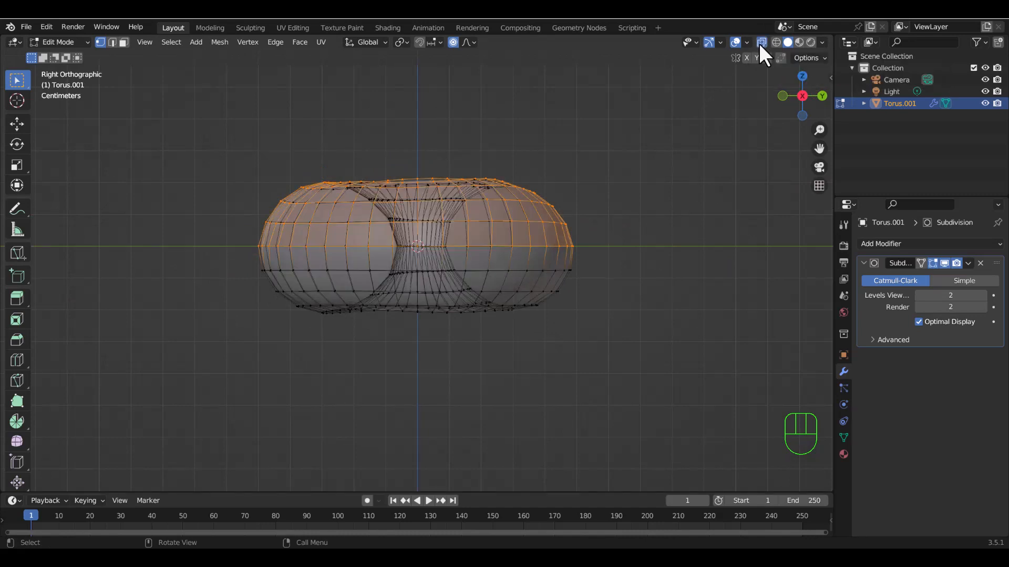
left_click(671, 212)
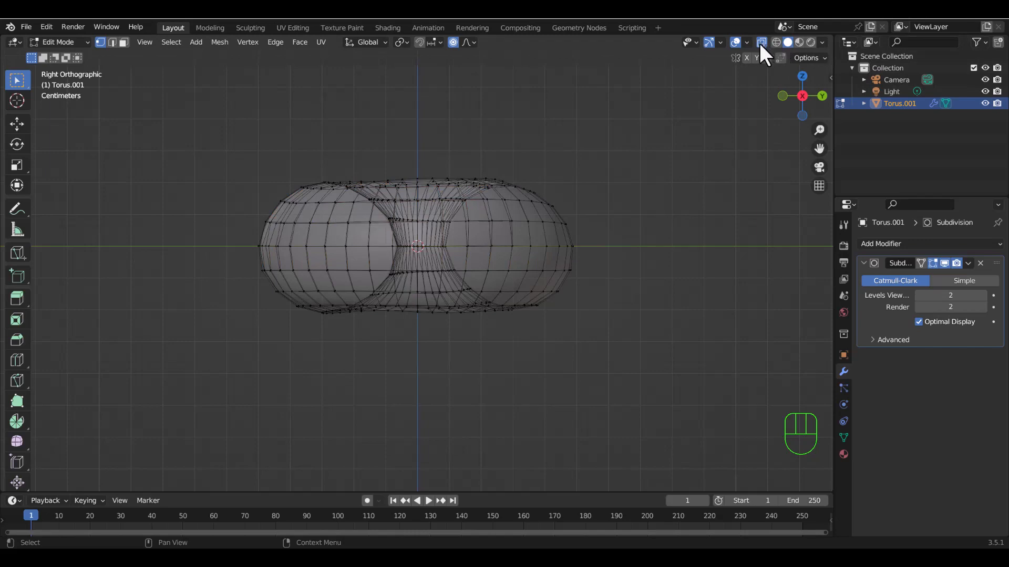
left_click_drag(210, 253, 707, 150)
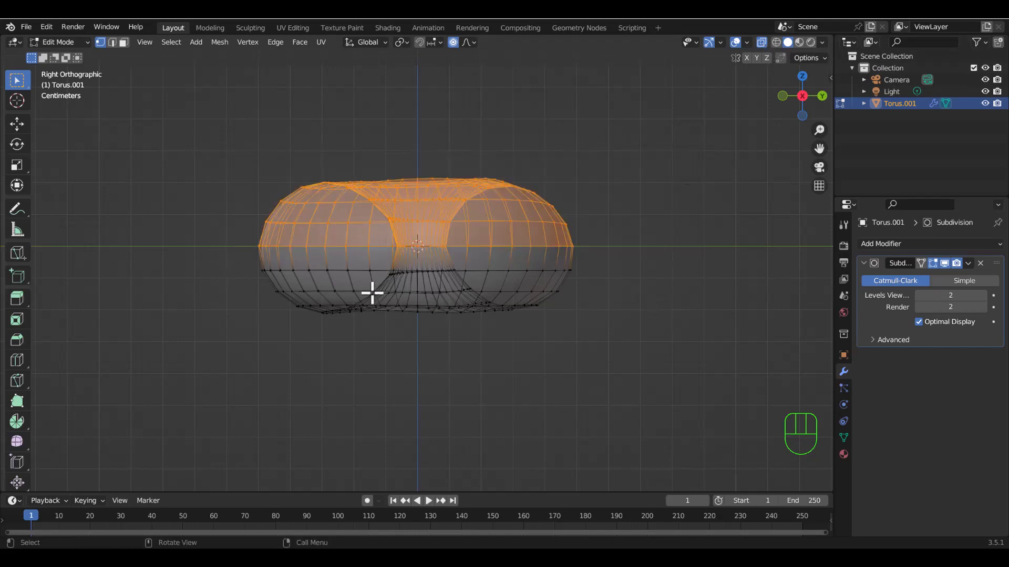
middle_click_drag(372, 292, 715, 152)
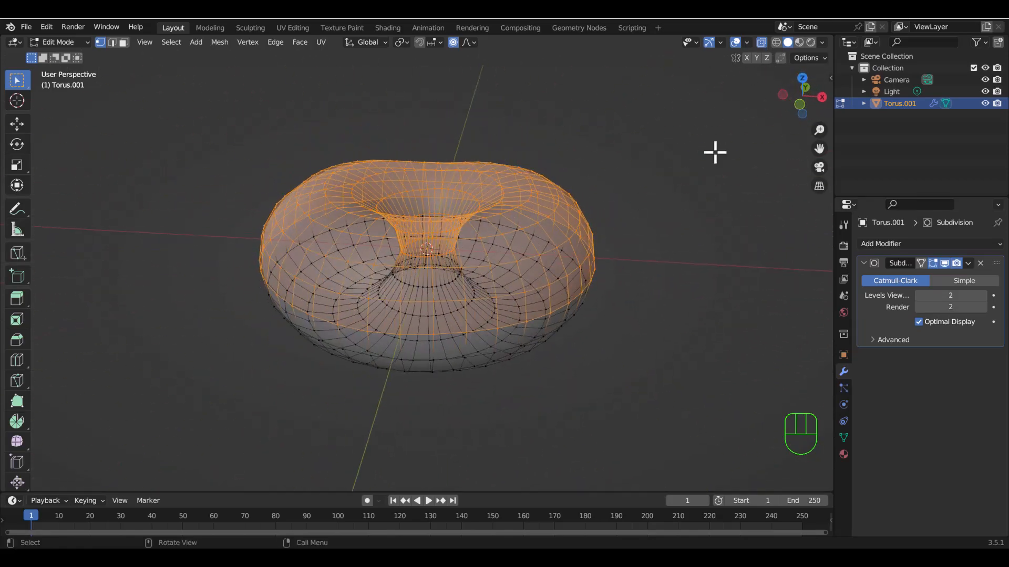
middle_click_drag(411, 272, 544, 289)
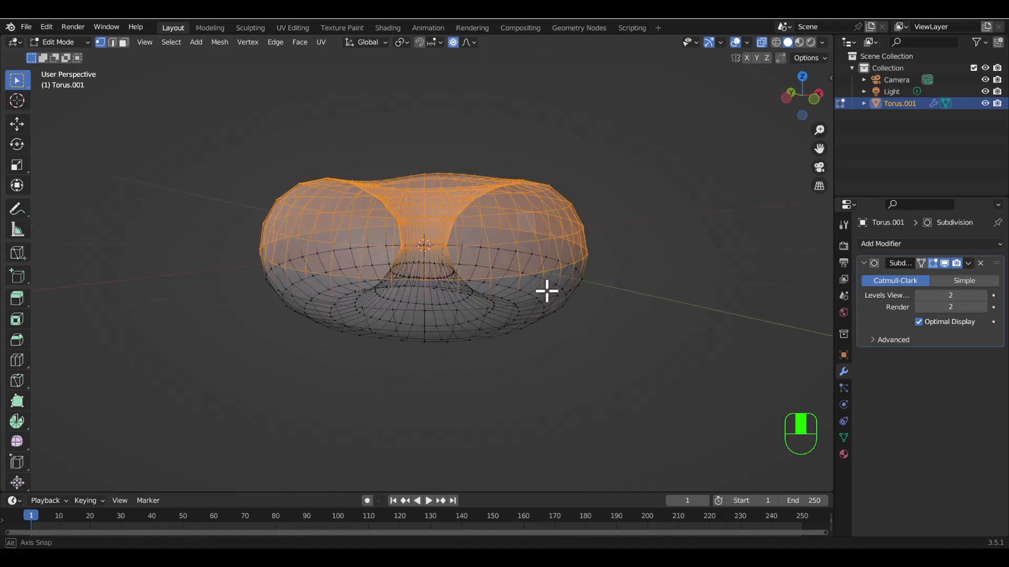
left_click(761, 42)
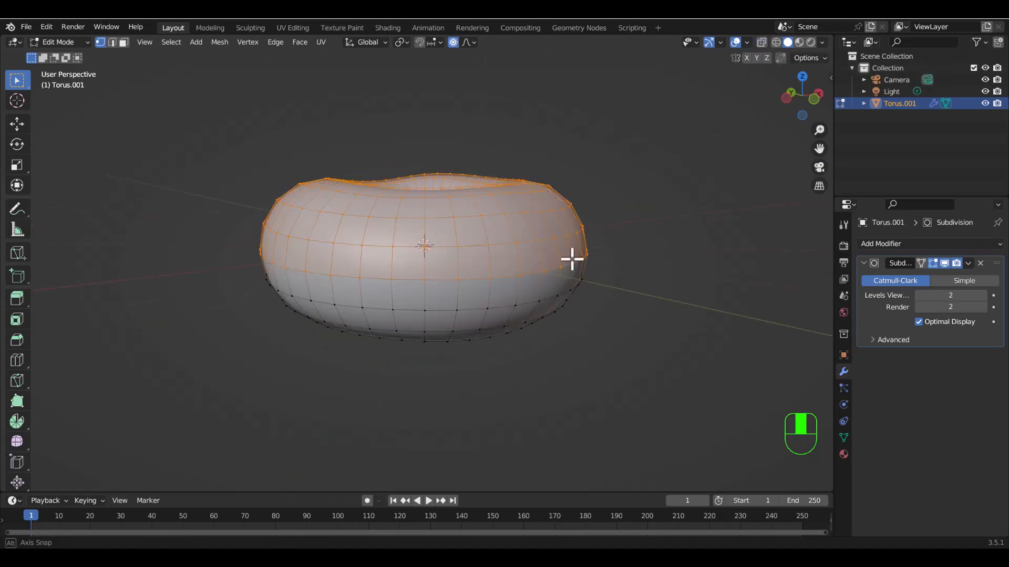
Duplicate the selected upper half of the torus in place without moving the copy, and deselect everything.
middle_click_drag(572, 259, 724, 86)
middle_click_drag(441, 215, 438, 299)
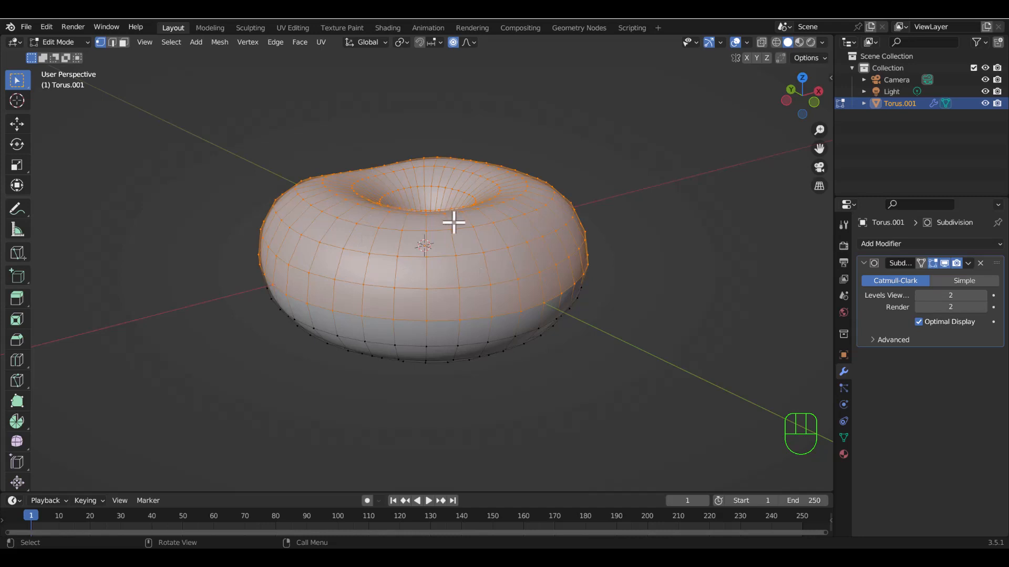
middle_click_drag(464, 255, 555, 245)
middle_click_drag(389, 223, 409, 254)
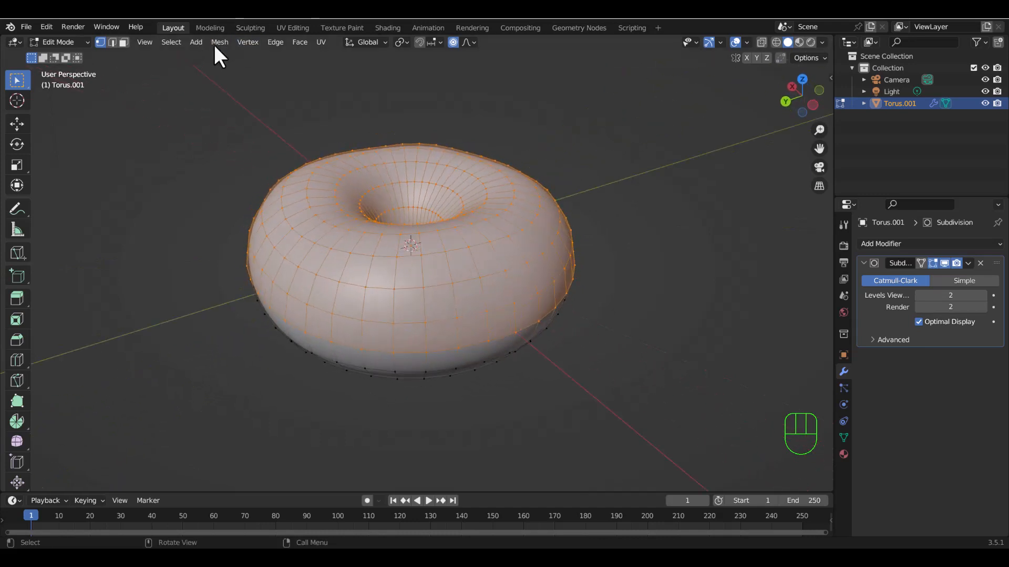
left_click_drag(222, 40, 296, 118)
key("shift+d")
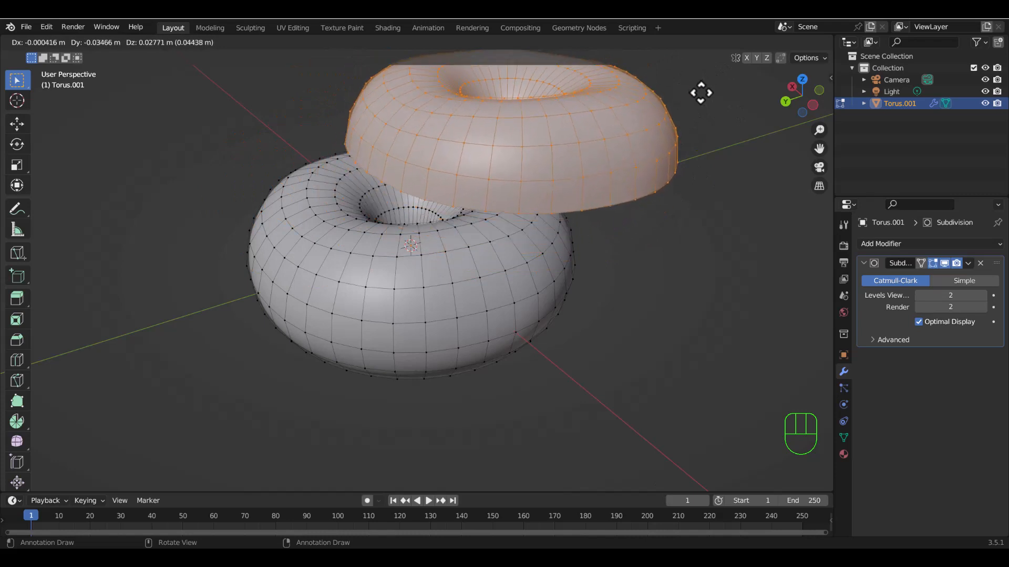
key("Escape")
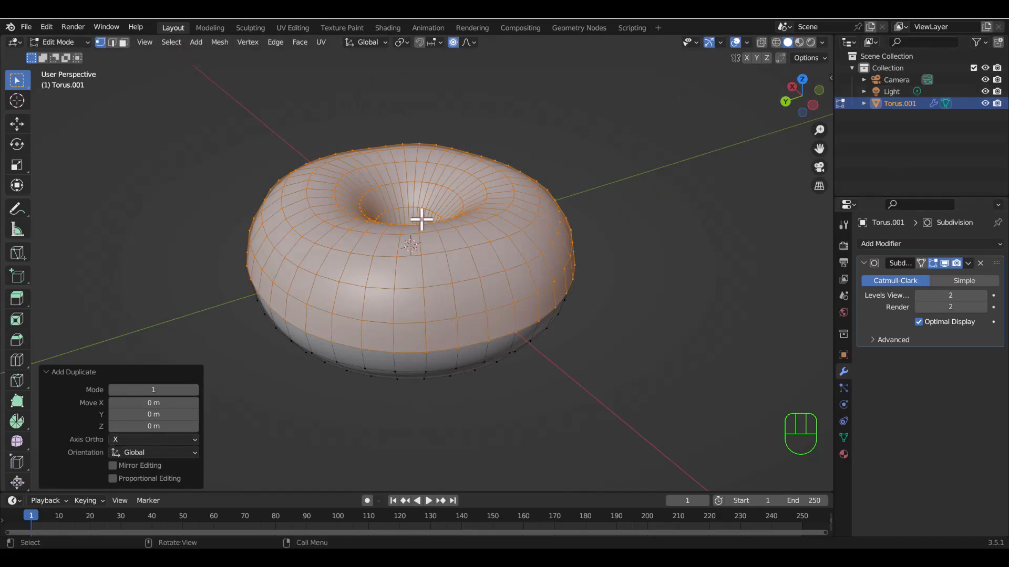
middle_click_drag(457, 295, 318, 252)
middle_click_drag(508, 237, 409, 309)
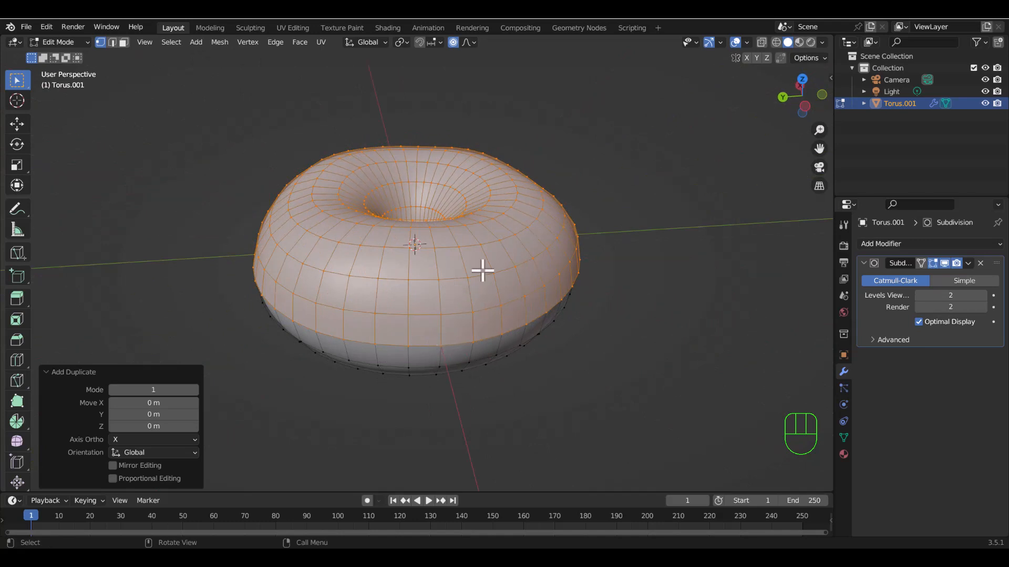
left_click(686, 146)
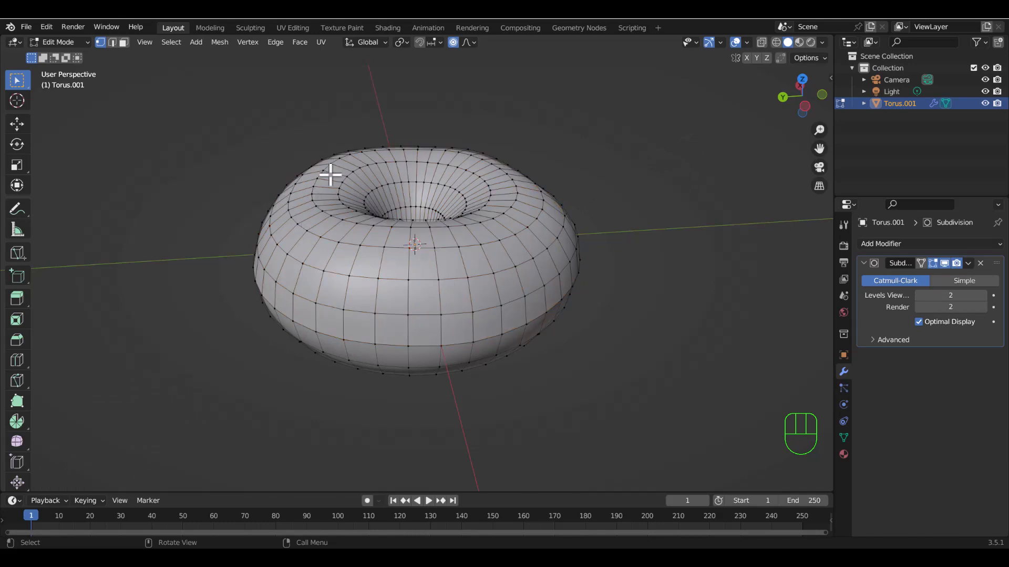
middle_click_drag(463, 285, 424, 241)
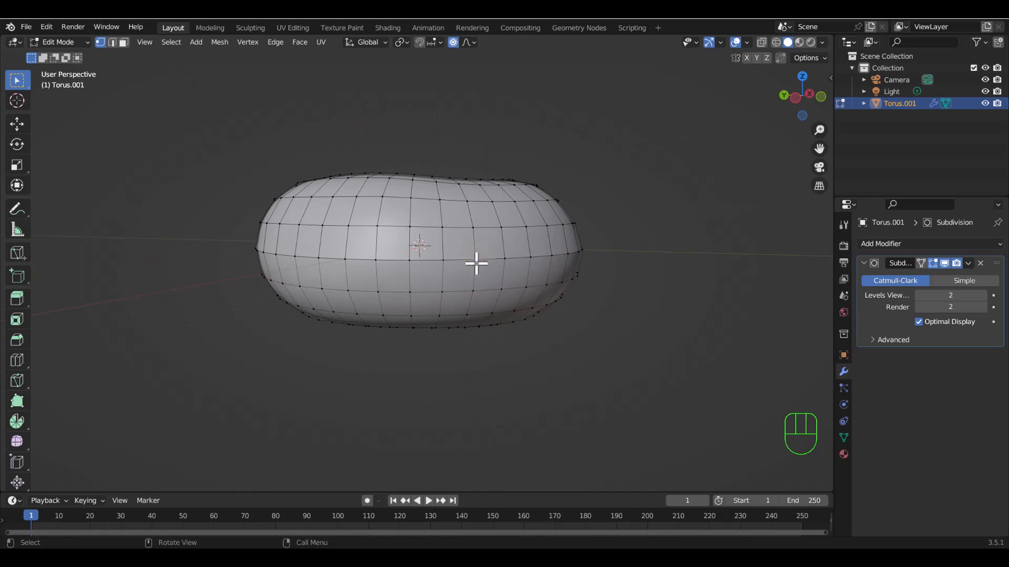
Try moving single vertices on the torus side with proportional editing, and undo or cancel the moves.
key("g")
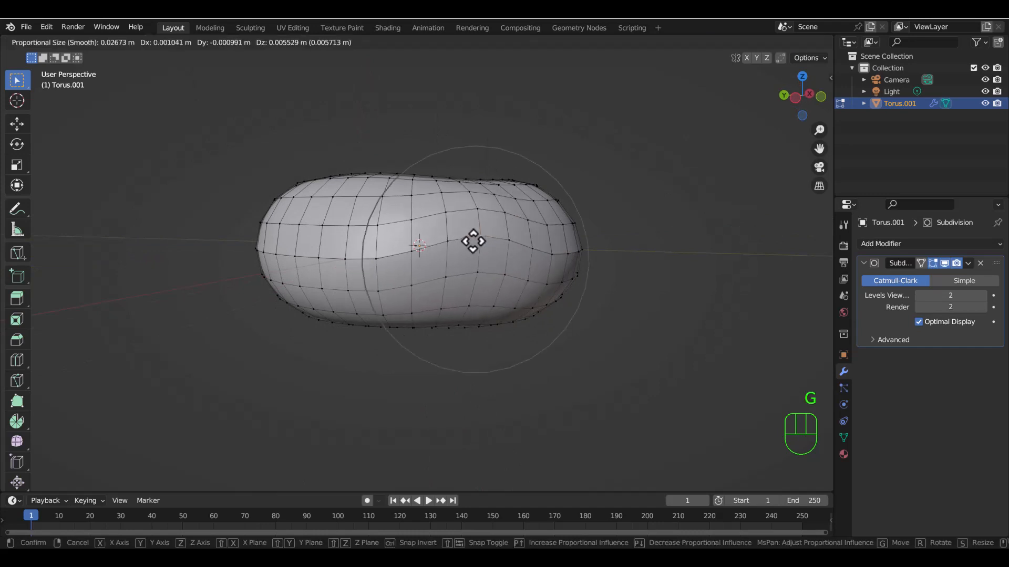
left_click(477, 268)
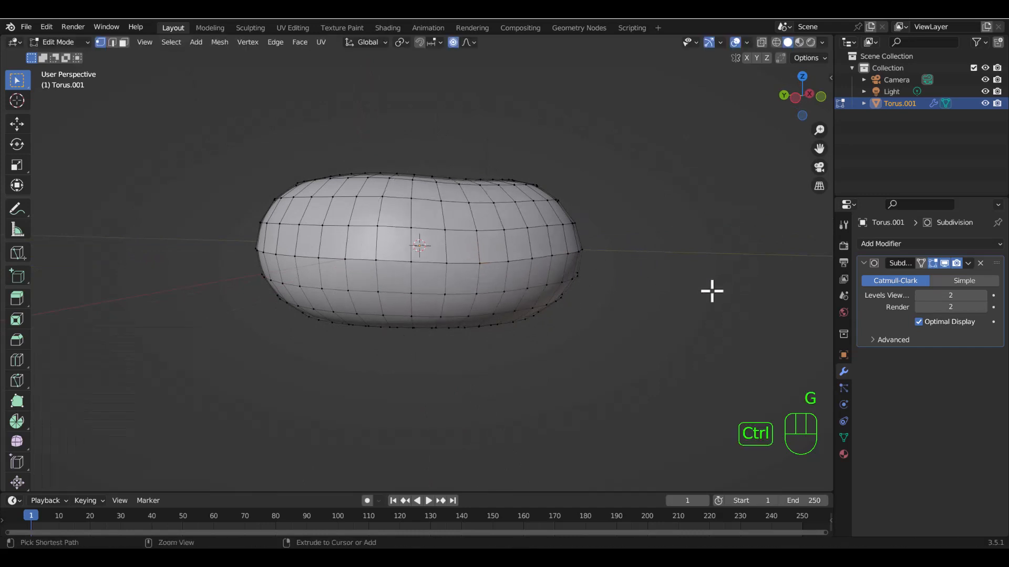
key("ctrl+z")
key("ctrl+z")
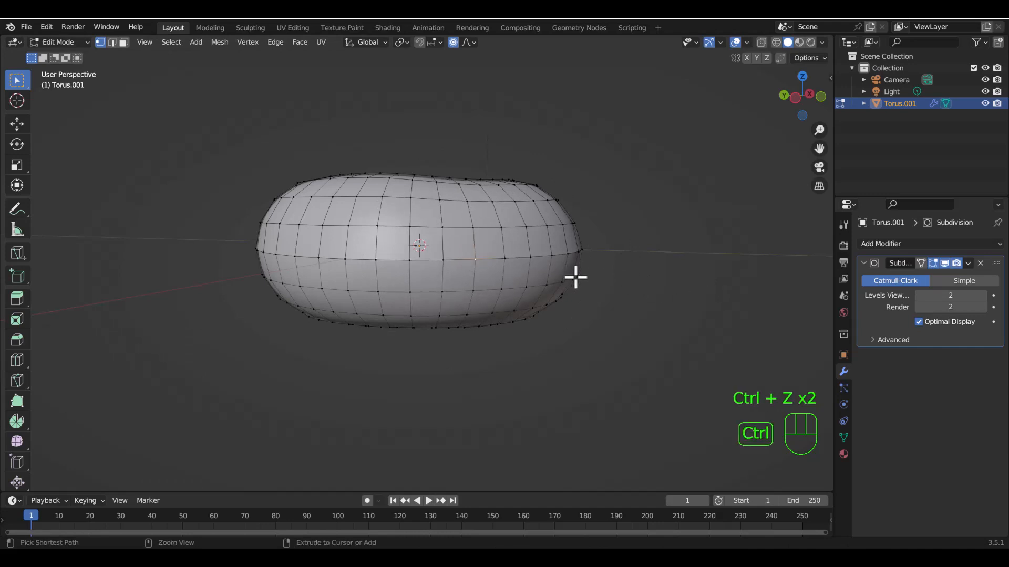
middle_click_drag(502, 256, 522, 289)
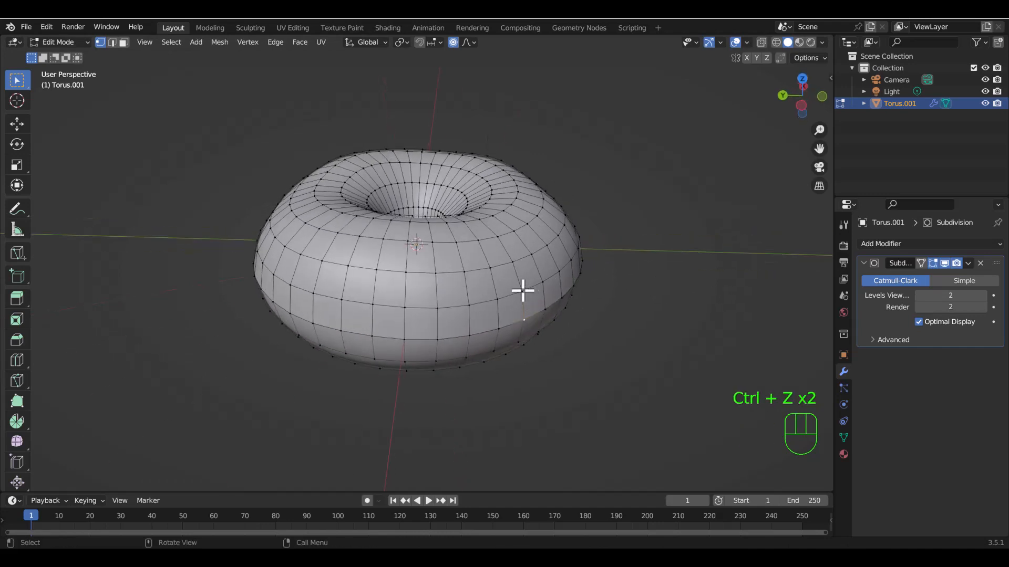
key("g")
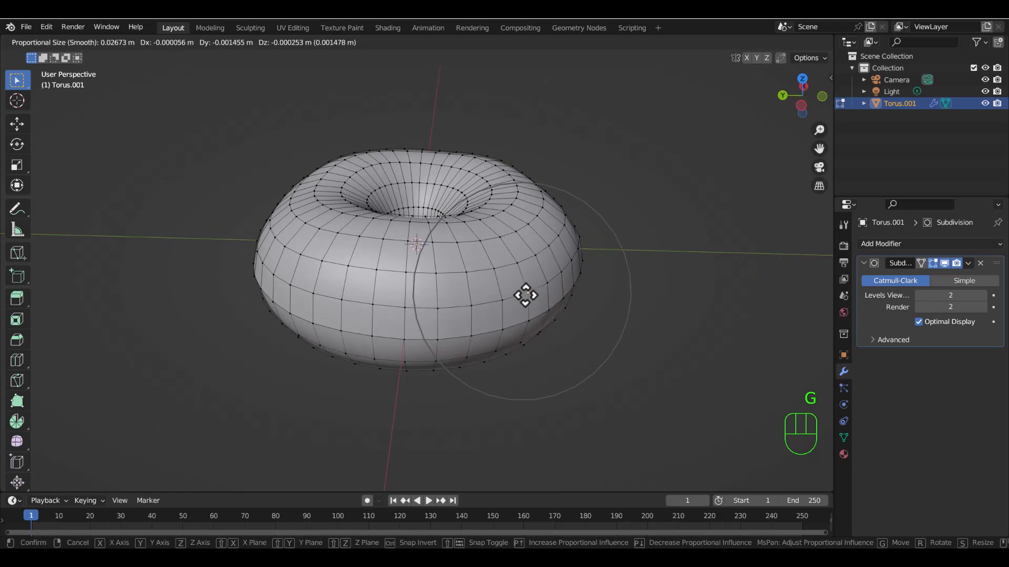
left_click(525, 292)
Select all geometry linked to a vertex on the duplicated upper half, and check the selection.
middle_click_drag(680, 200, 551, 239)
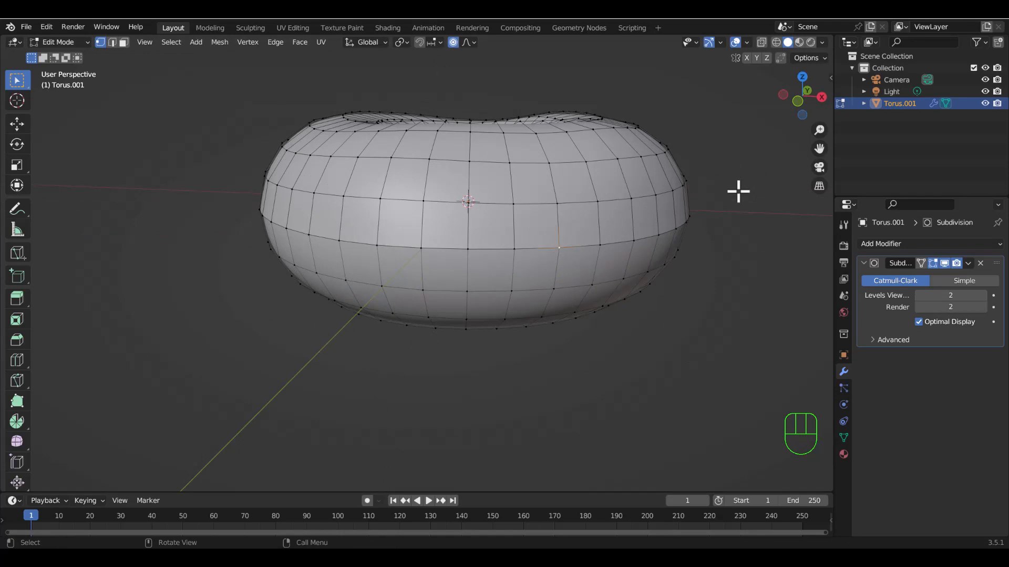
key("ctrl+l")
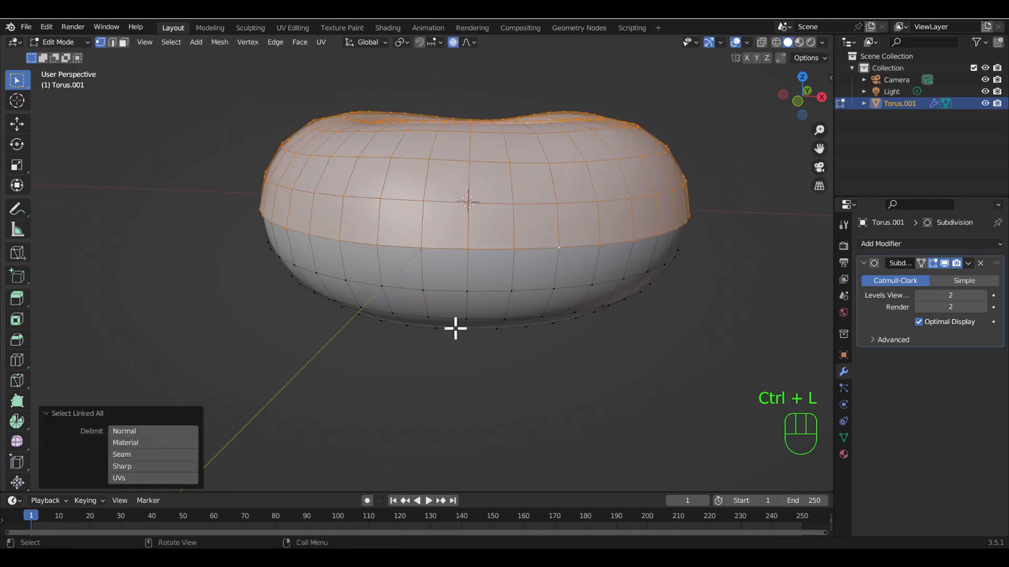
middle_click_drag(431, 322, 396, 336)
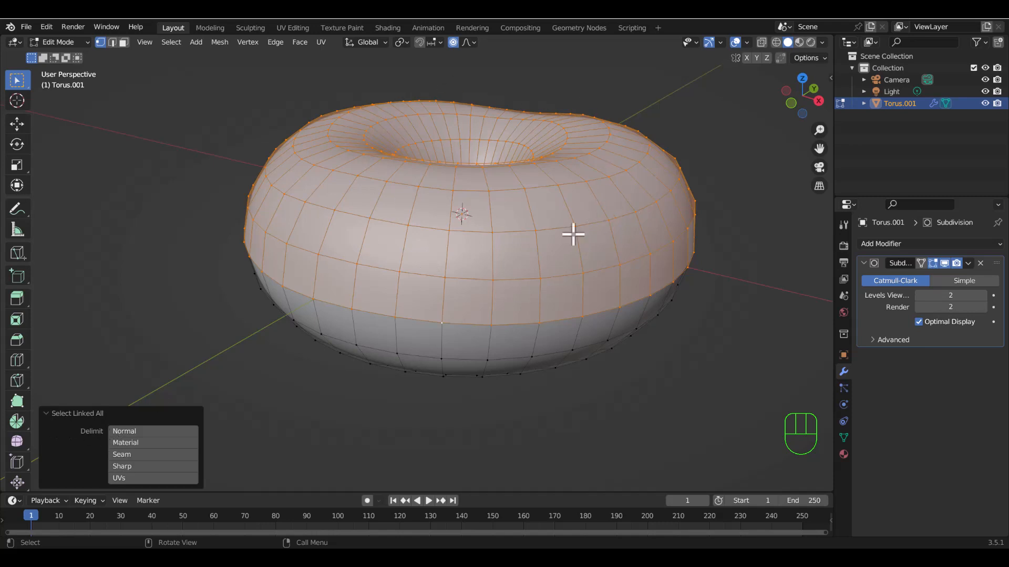
key("ctrl+z")
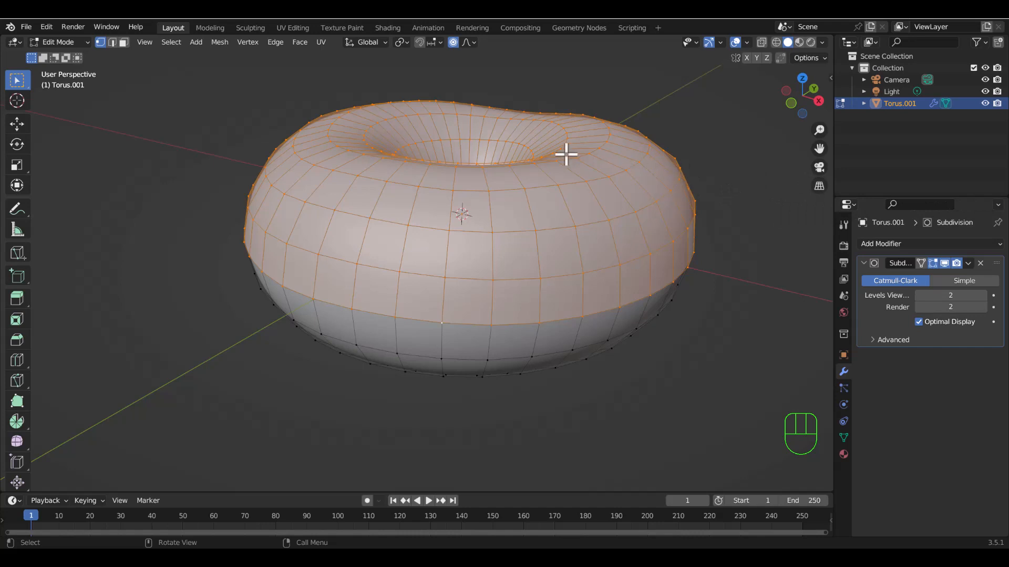
Separate the selected upper half into its own object and switch to Object Mode.
key("p")
left_click(568, 154)
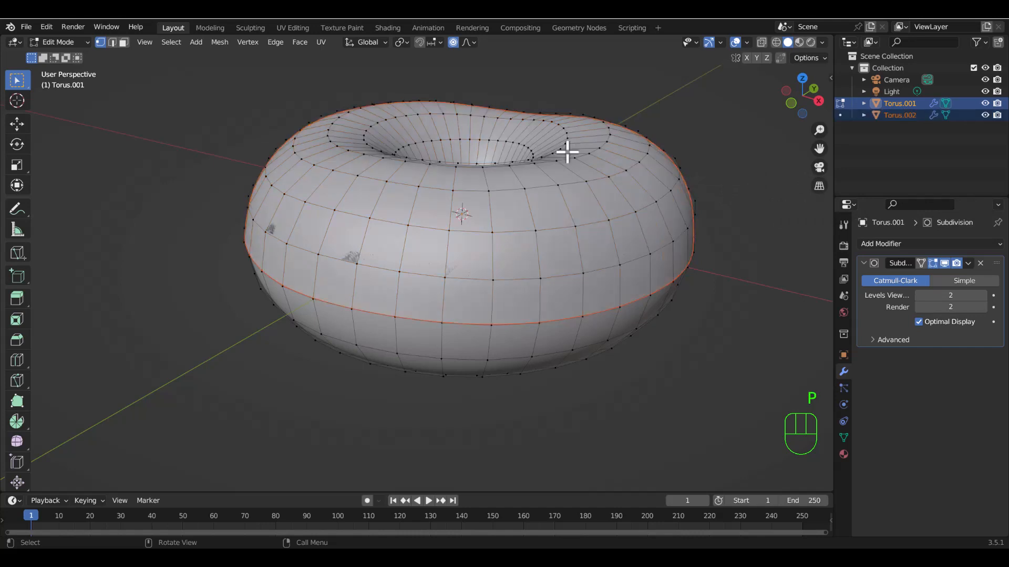
middle_click_drag(639, 205, 509, 166)
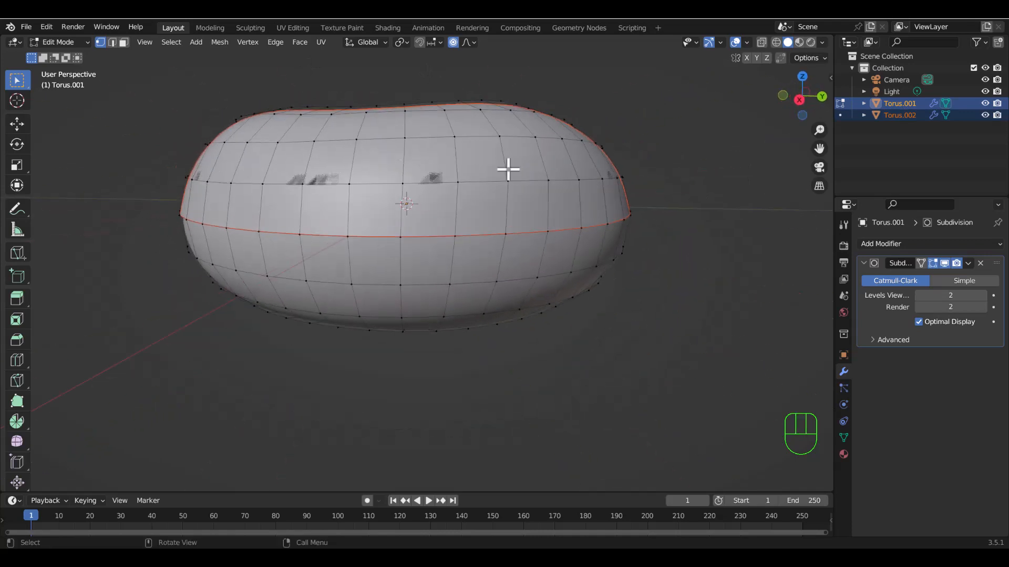
left_click(84, 42)
key("Tab")
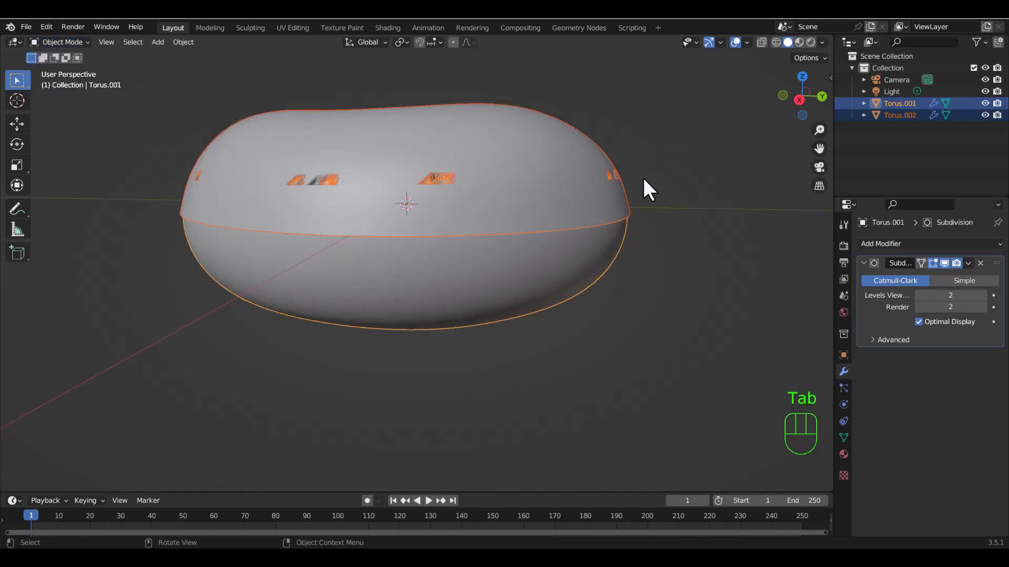
Try moving the separated upper half on its own, and cancel the moves.
left_click(726, 159)
left_click(500, 209)
key("g")
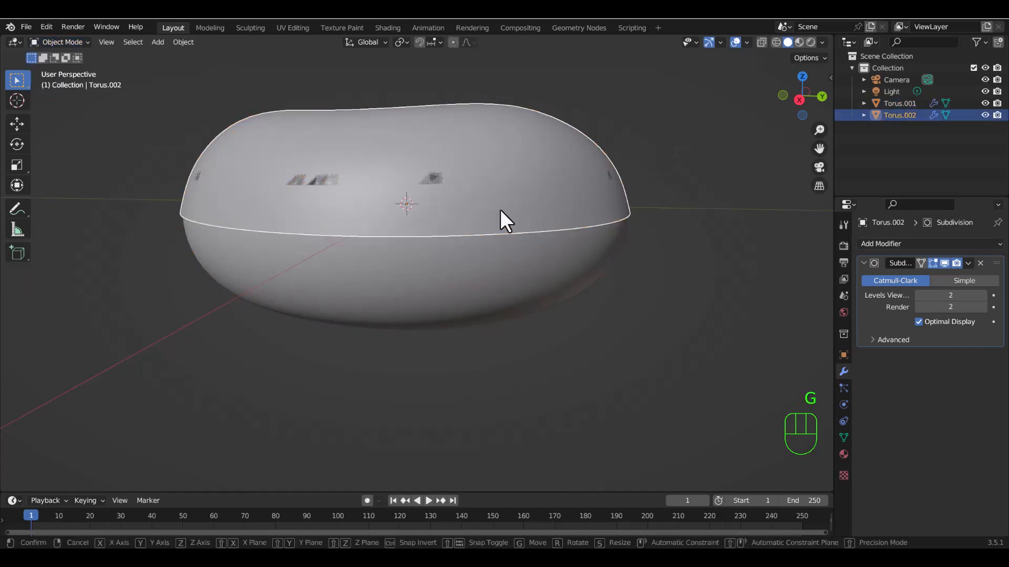
left_click(584, 102)
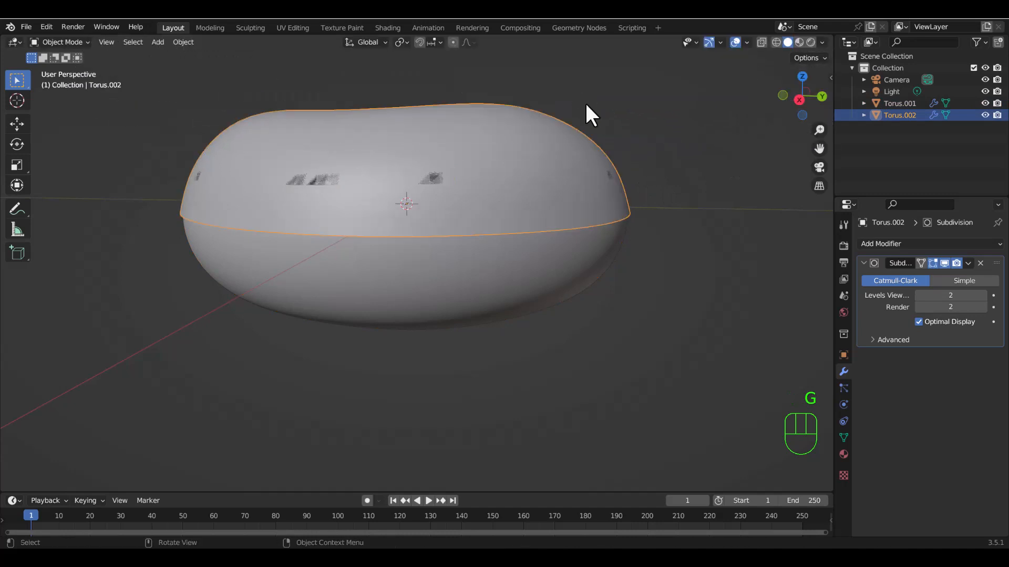
middle_click_drag(531, 190, 522, 266)
key("g")
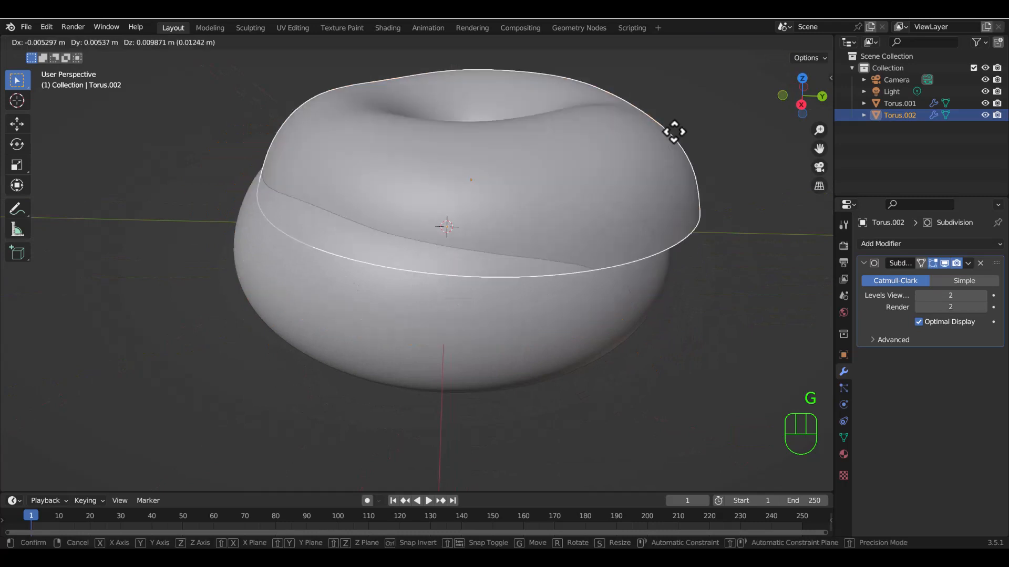
left_click(555, 148)
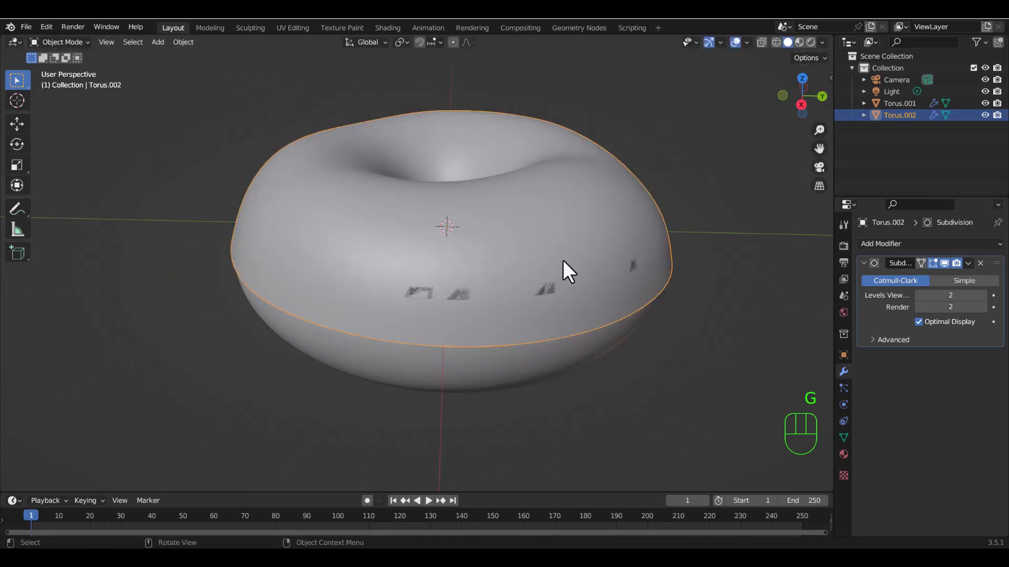
Try moving the full torus out from under the upper half, cancel the move, and check both objects from the side.
left_click(531, 371)
key("g")
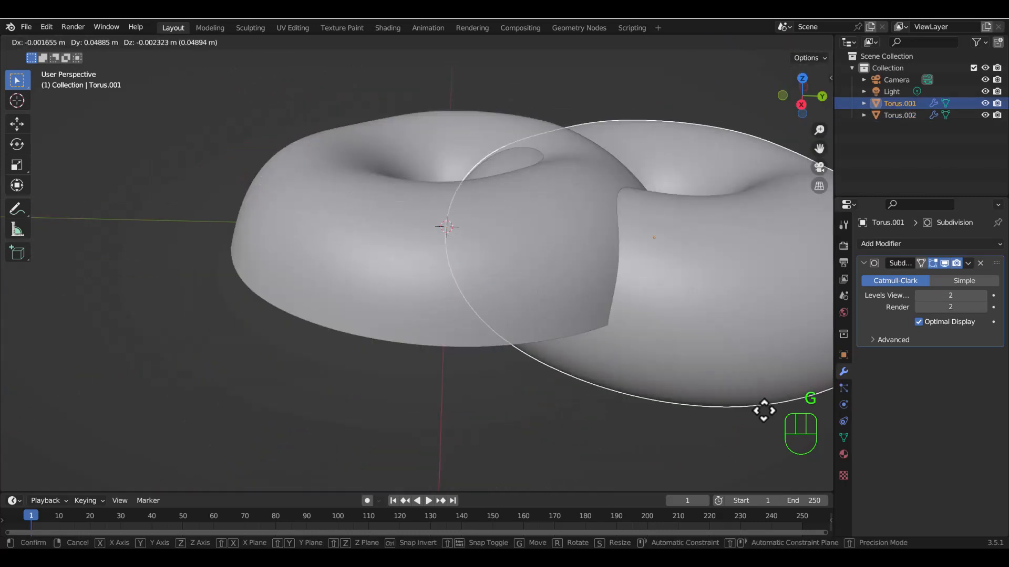
right_click(401, 489)
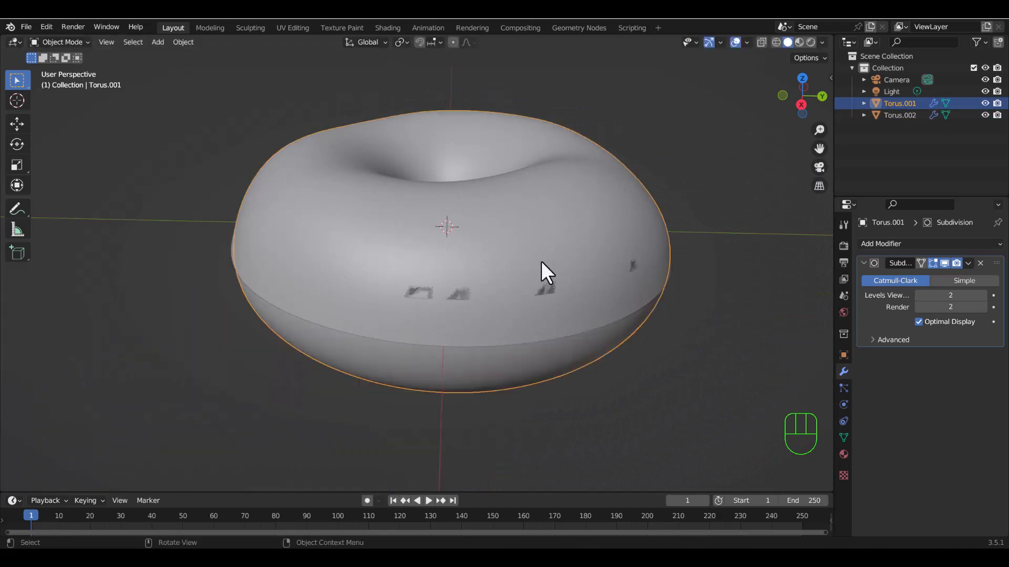
middle_click_drag(566, 282, 552, 237)
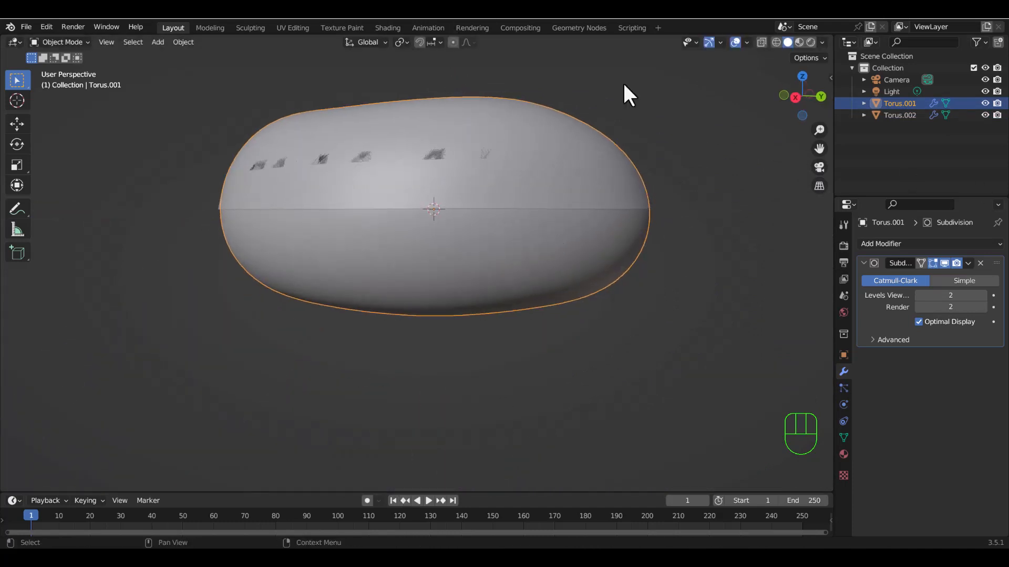
middle_click_drag(547, 193, 559, 234)
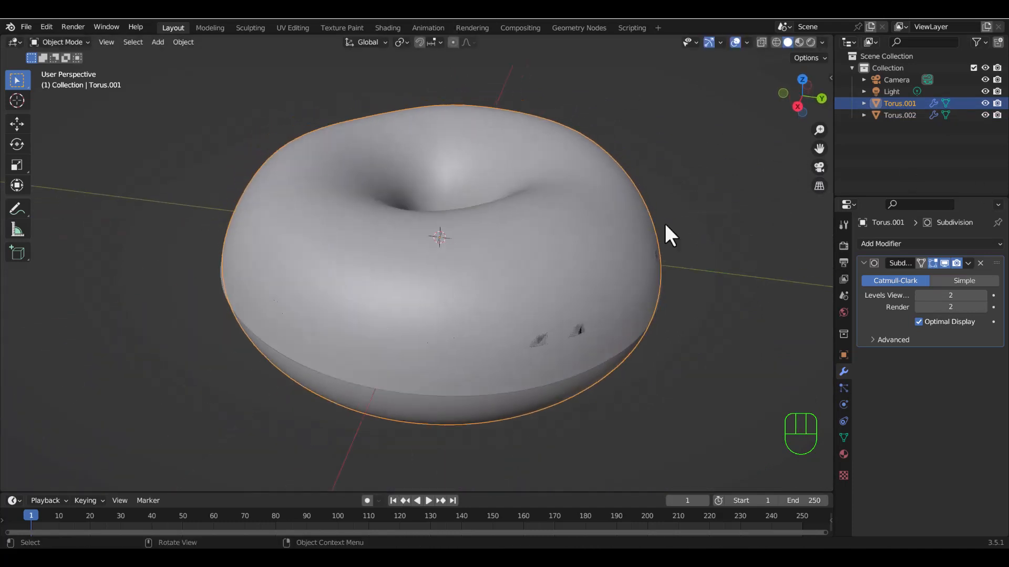
left_click(898, 115)
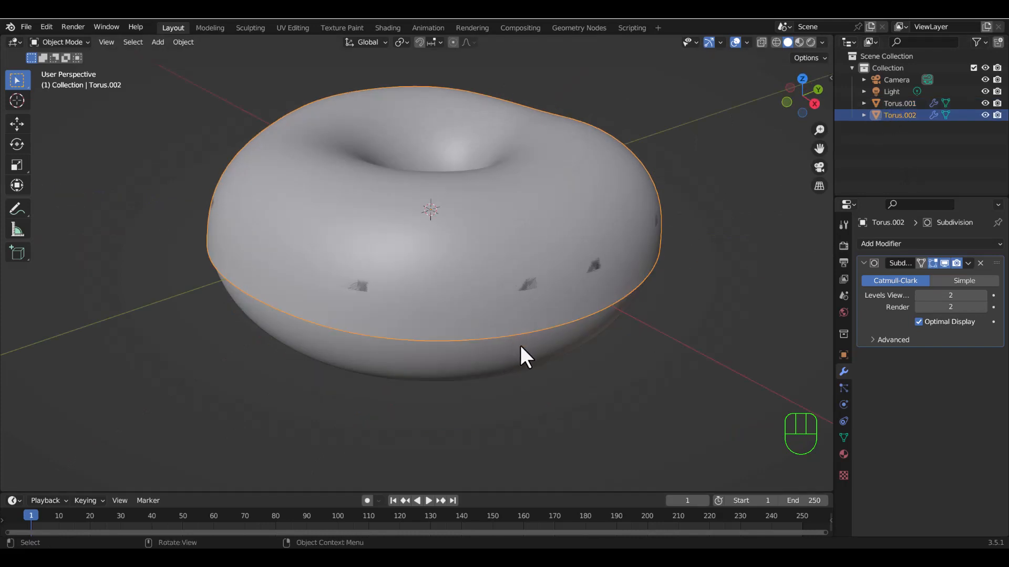
left_click(898, 103)
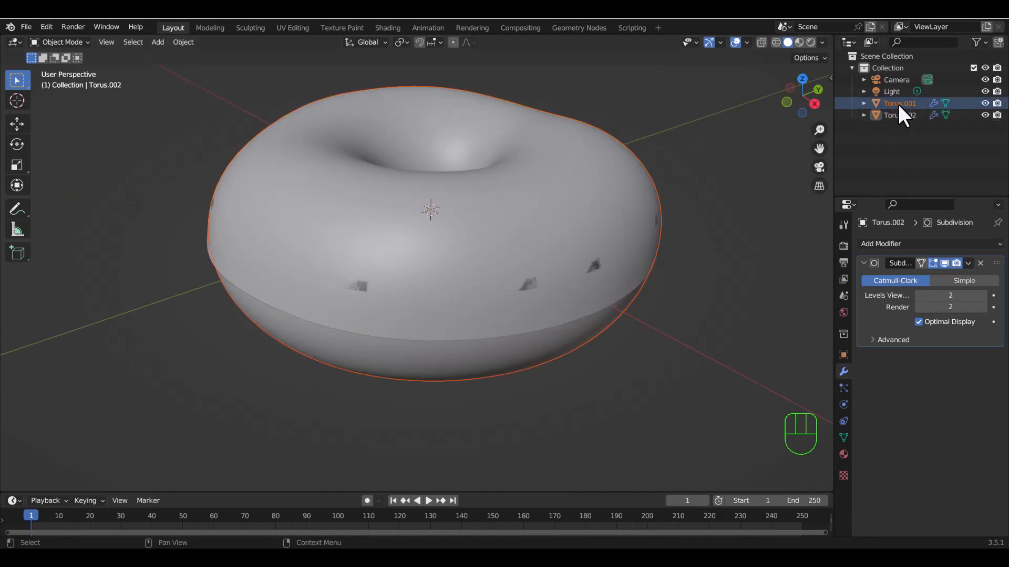
double_click(897, 104)
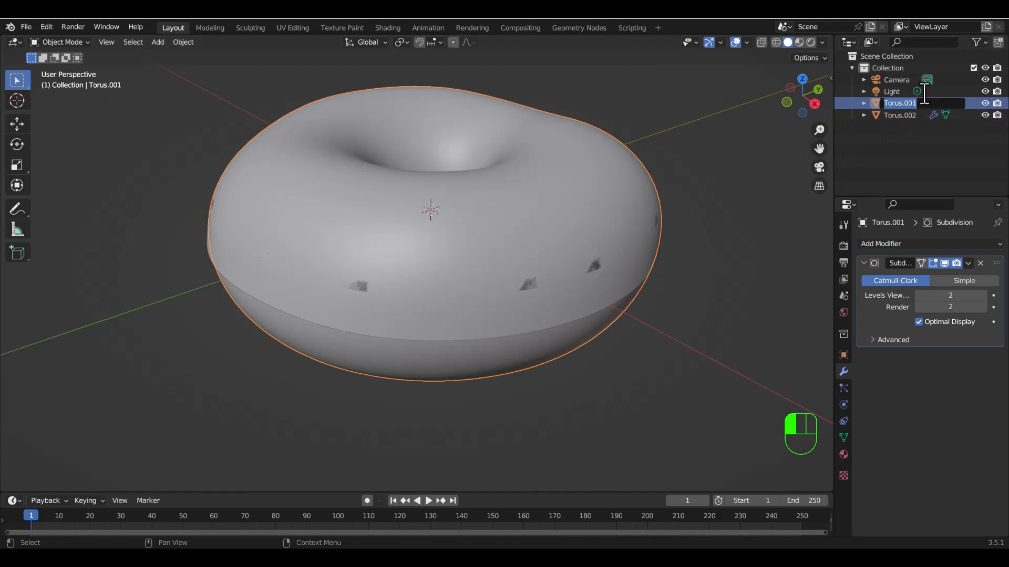
left_click(877, 182)
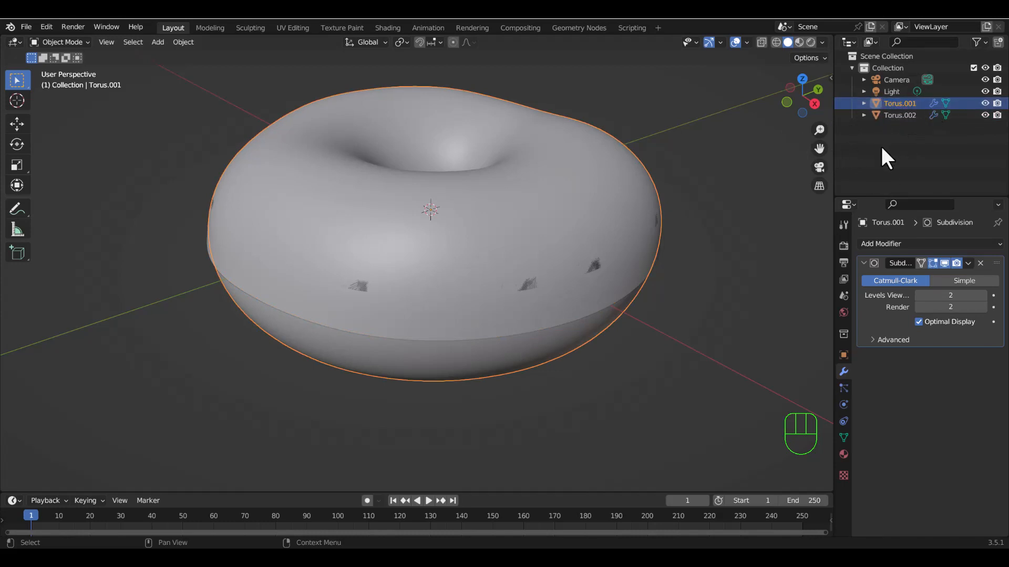
Rename the full torus object Torus.001 as Donut.
double_click(895, 105)
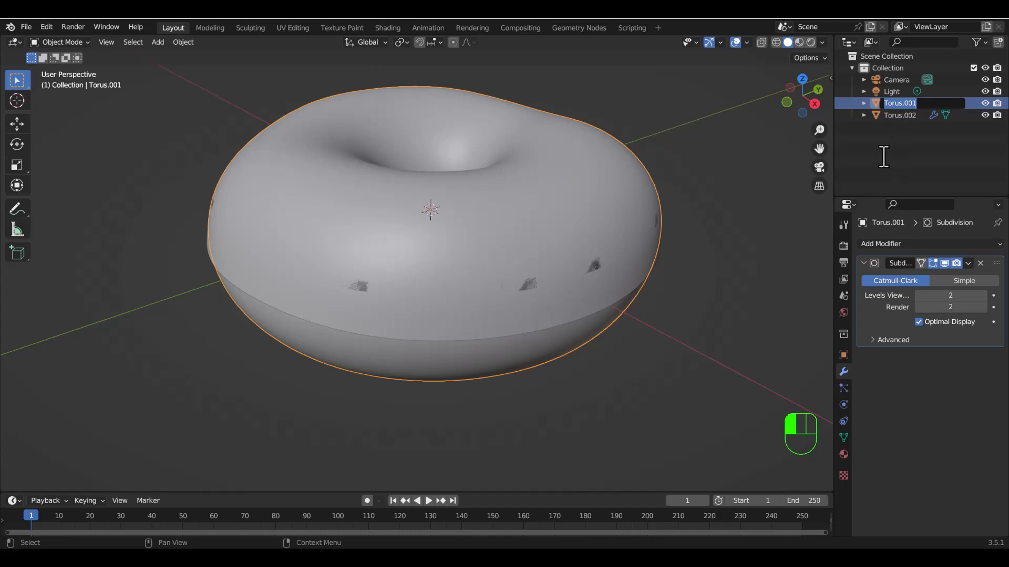
type("Donut")
key("Return")
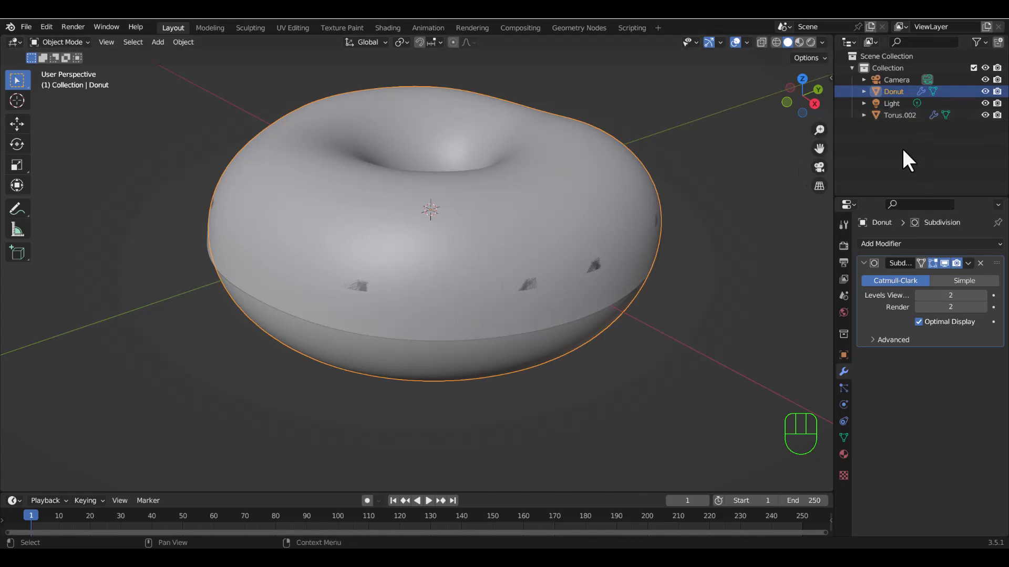
Select the separated upper half, Torus.002, and rename it as Icing.
left_click(586, 216)
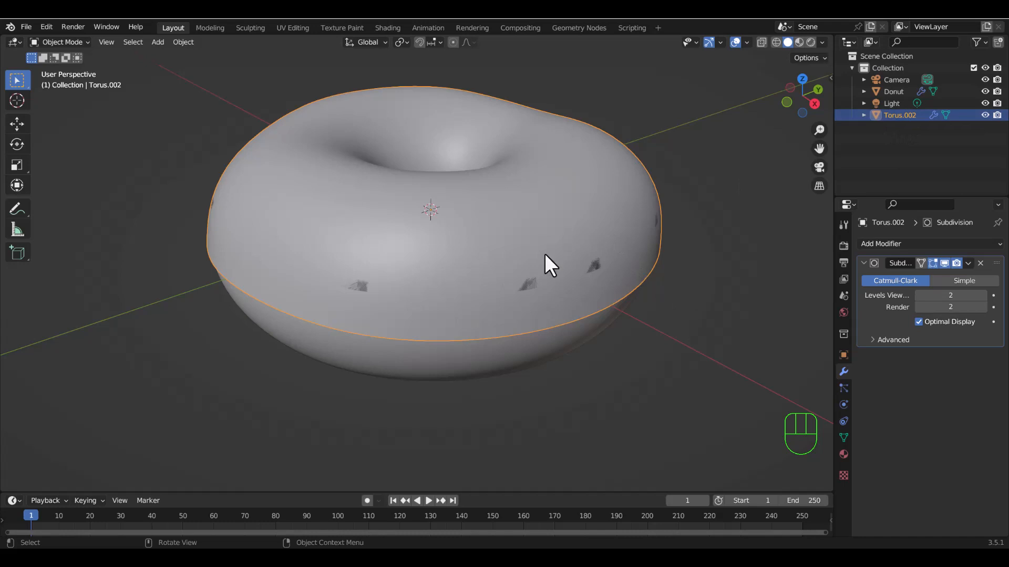
key("F2")
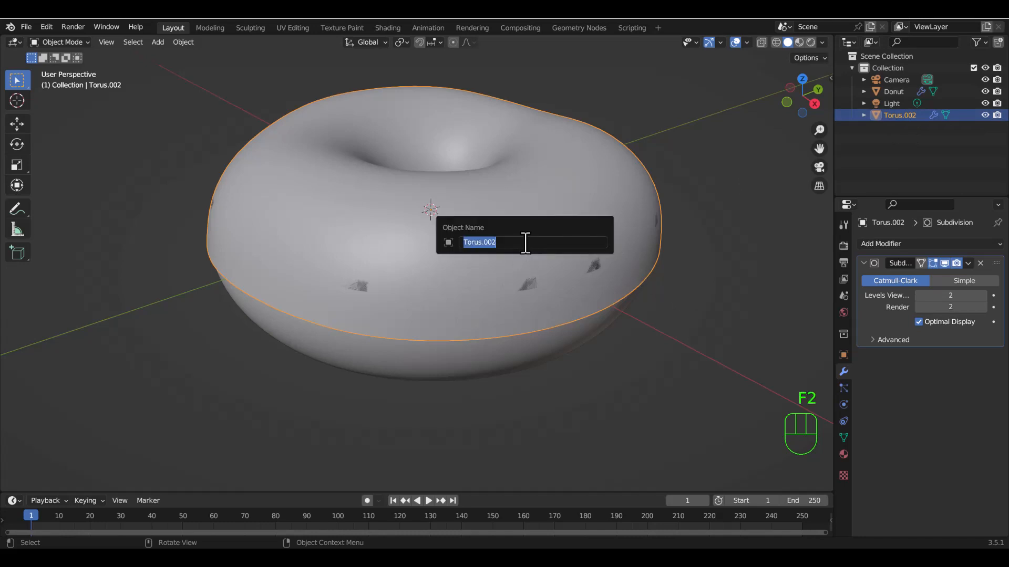
type("M")
key("Return")
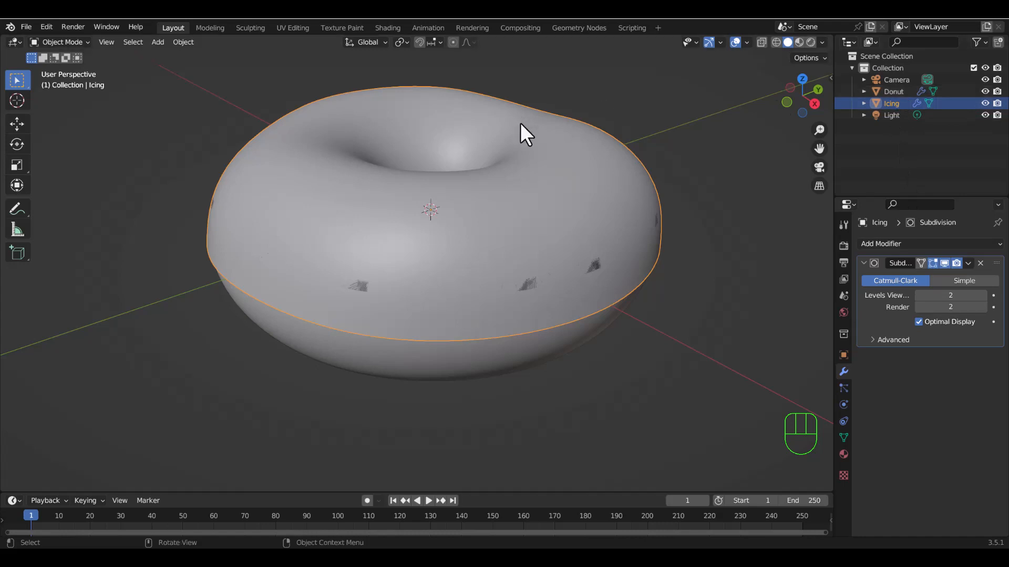
key("F2")
Widen the Properties editor and open the choice of modifiers for the Icing object.
middle_click_drag(521, 309, 509, 254)
middle_click_drag(515, 215, 586, 218)
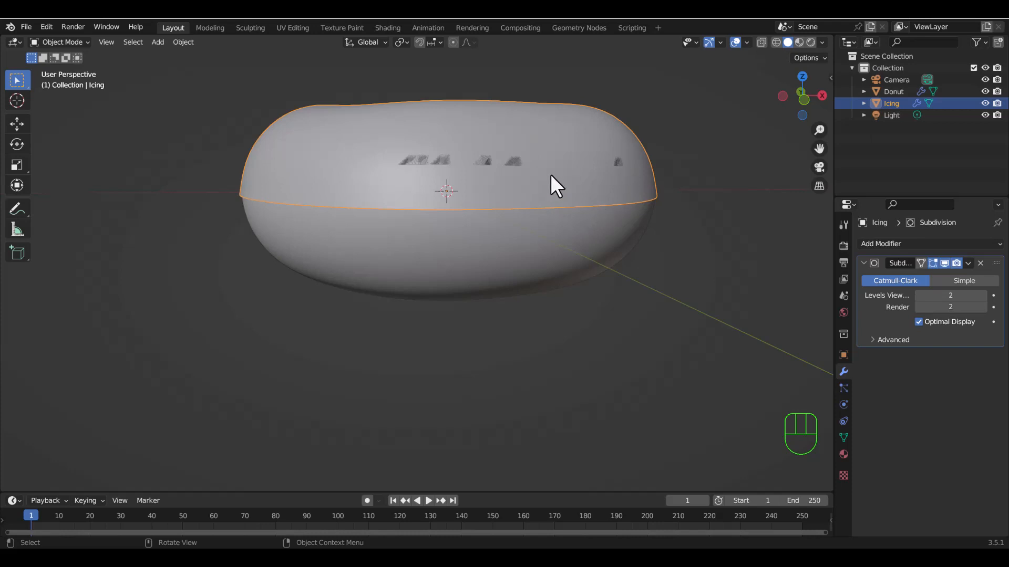
middle_click_drag(551, 175, 493, 193)
middle_click_drag(562, 291, 638, 226)
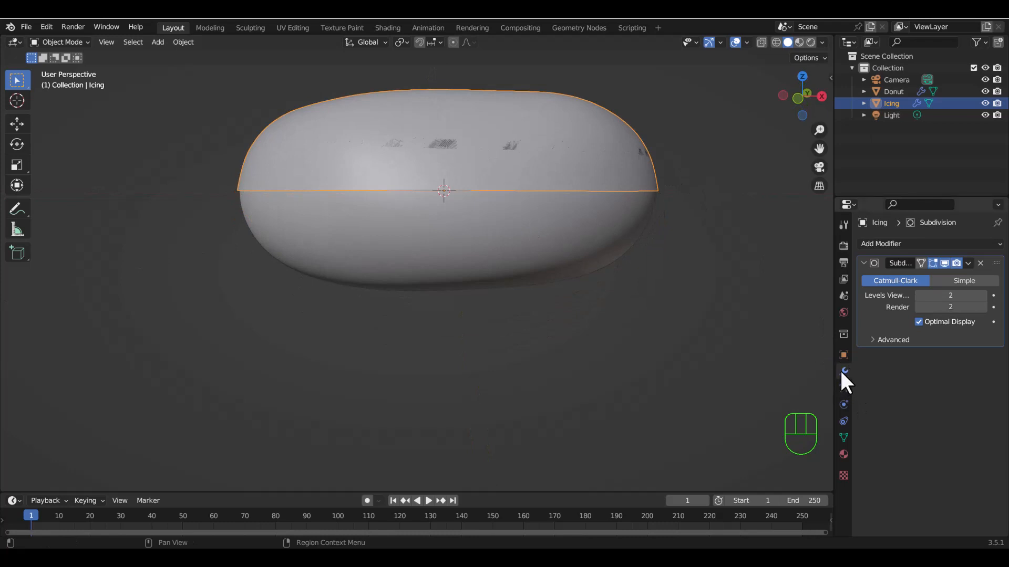
left_click_drag(835, 374, 804, 368)
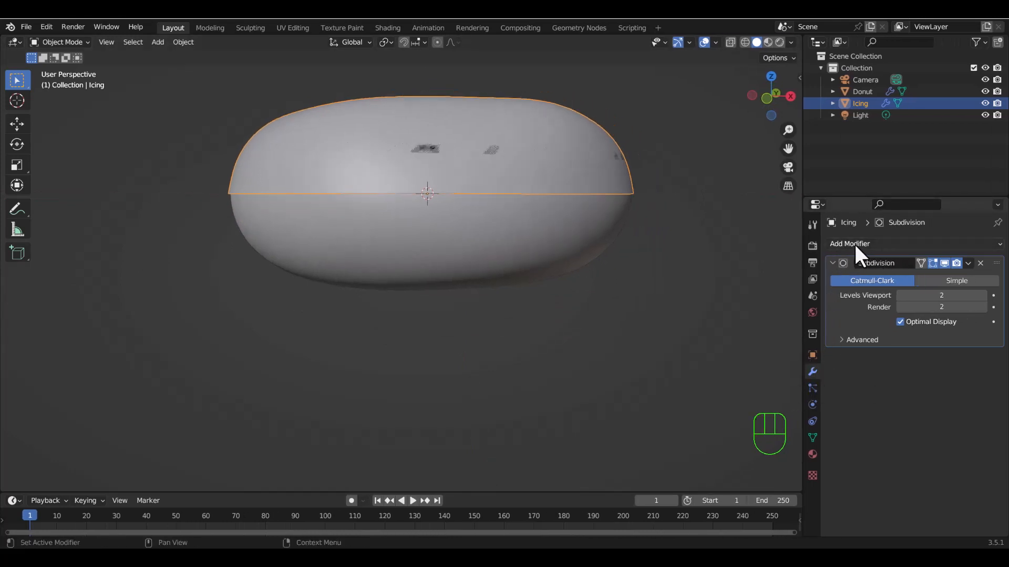
left_click(904, 245)
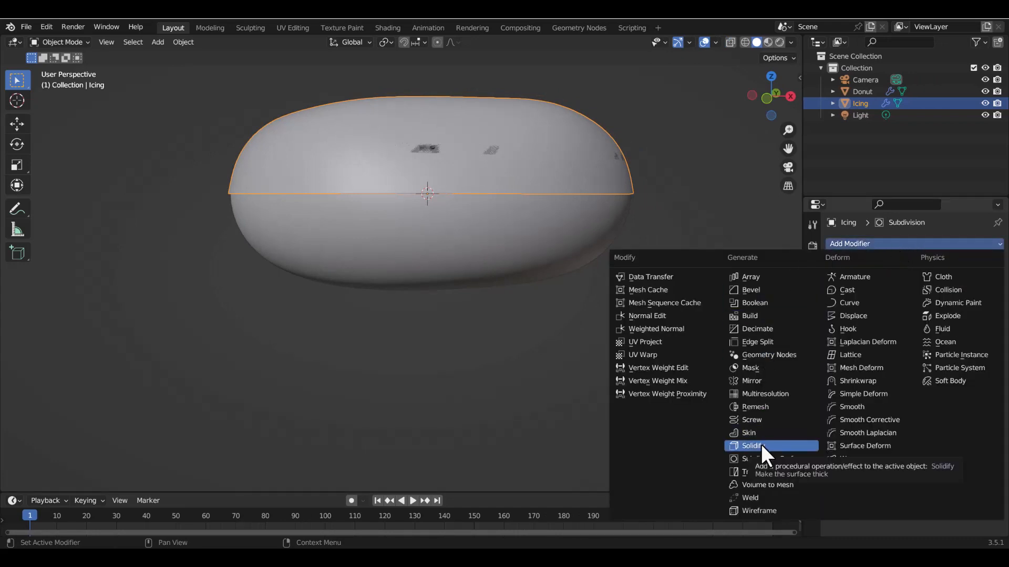
Examine the icing's open lower edge and its thickness from below at close range.
middle_click_drag(493, 331, 491, 86)
scroll(490, 99, "up", 6)
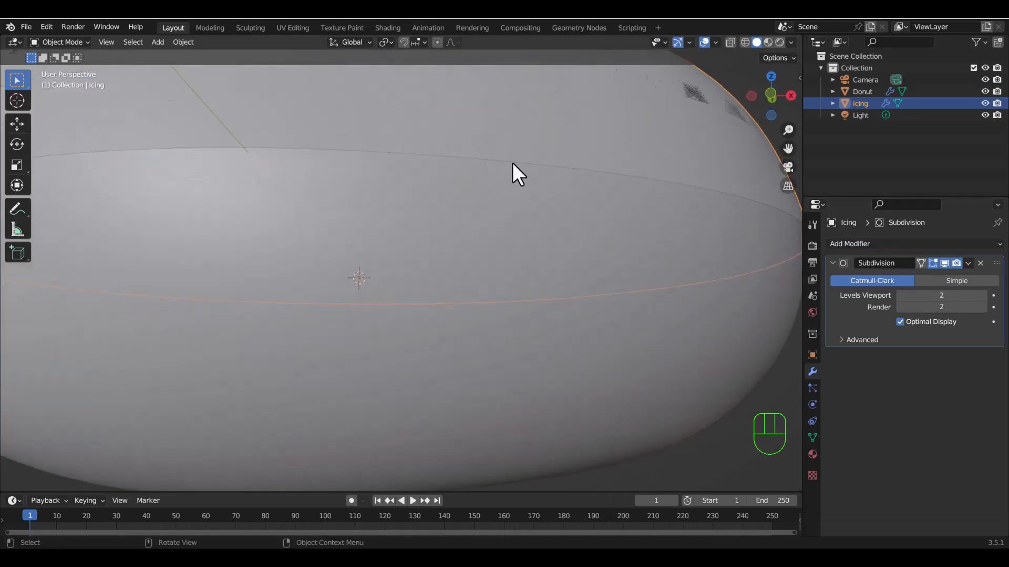
scroll(503, 170, "down", 3)
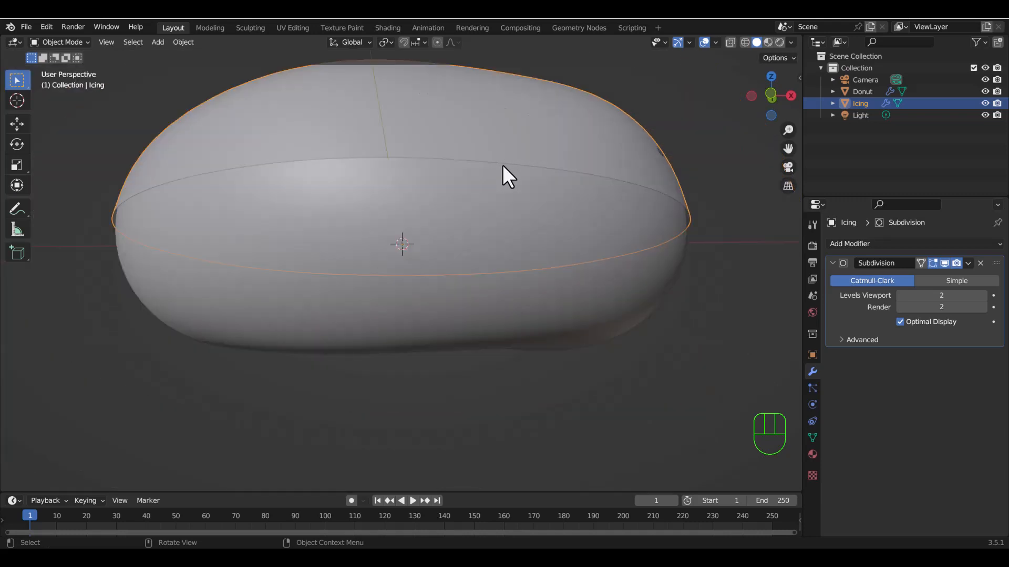
Add a Solidify modifier to the Icing object below its Subdivision modifier.
middle_click_drag(238, 252, 295, 262)
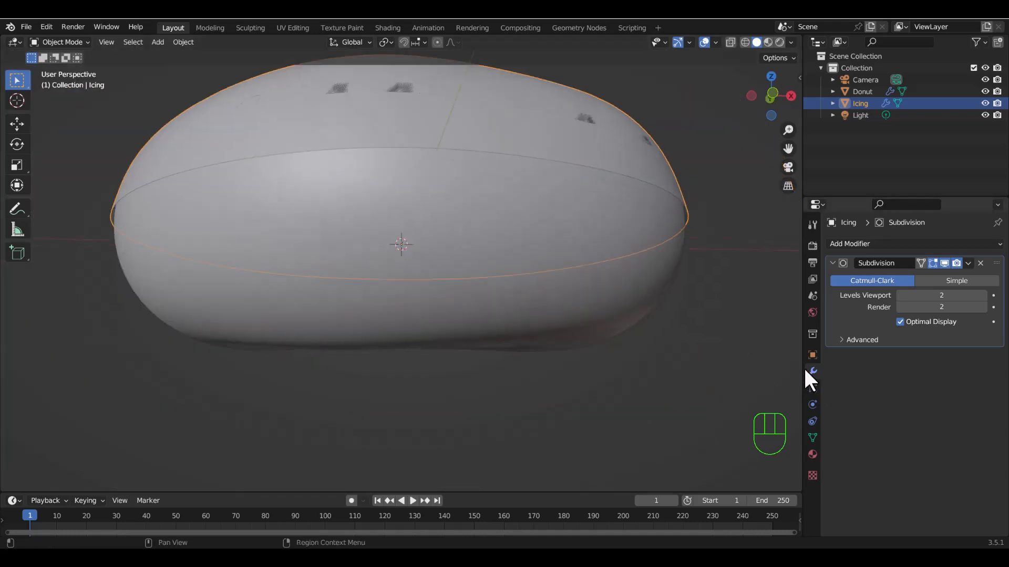
left_click(869, 244)
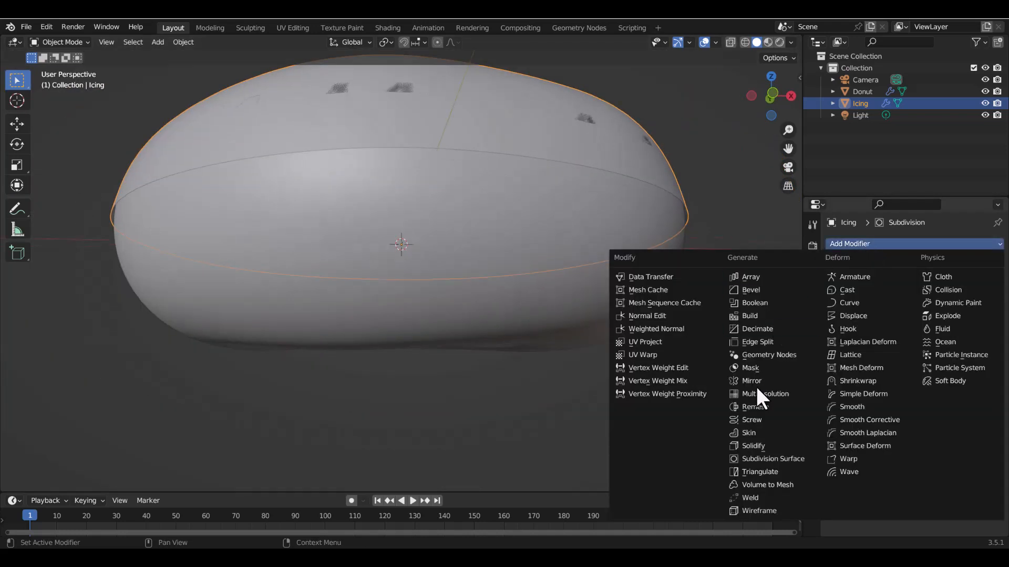
left_click(755, 446)
middle_click_drag(723, 413, 728, 255)
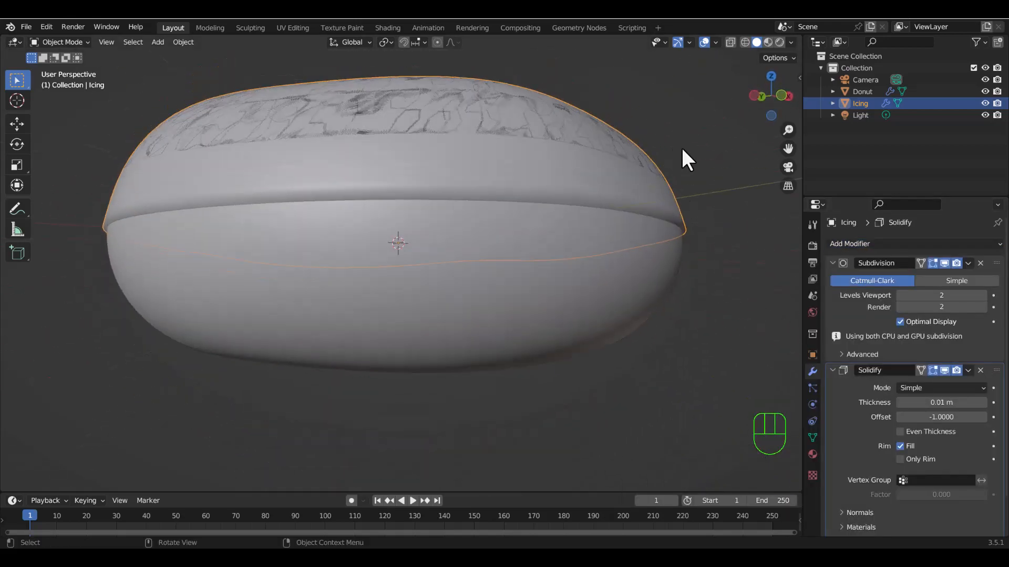
middle_click_drag(681, 146, 442, 203)
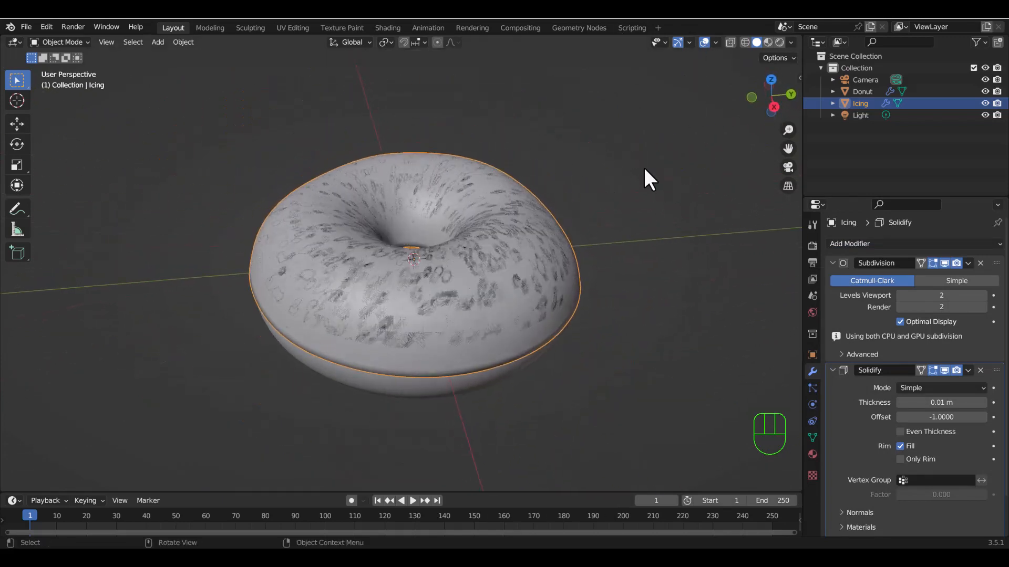
Compare the donut in wireframe, solid, material preview and rendered shading, inspect its mesh density in wireframe, and return to solid shading.
left_click(745, 42)
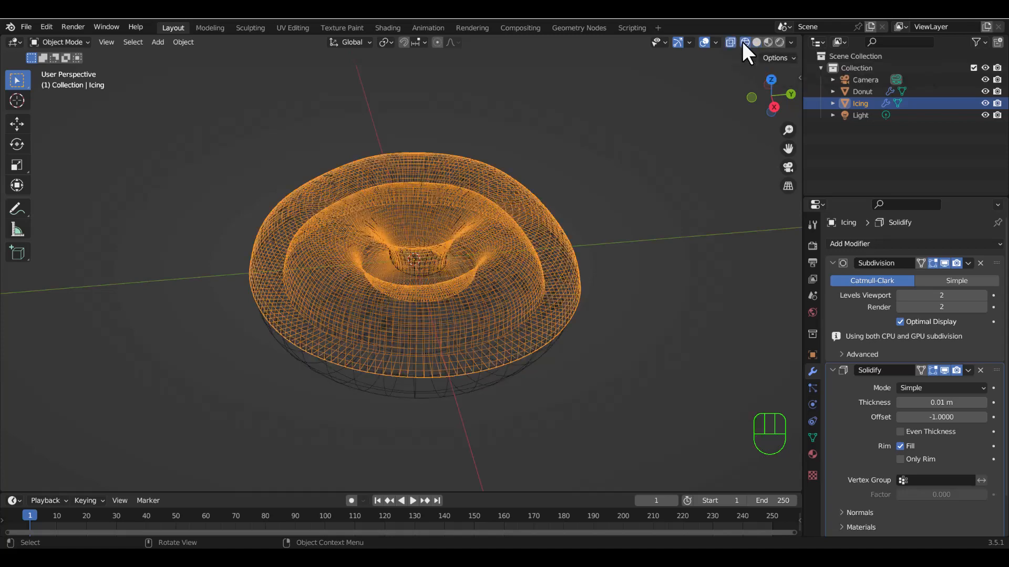
left_click(757, 42)
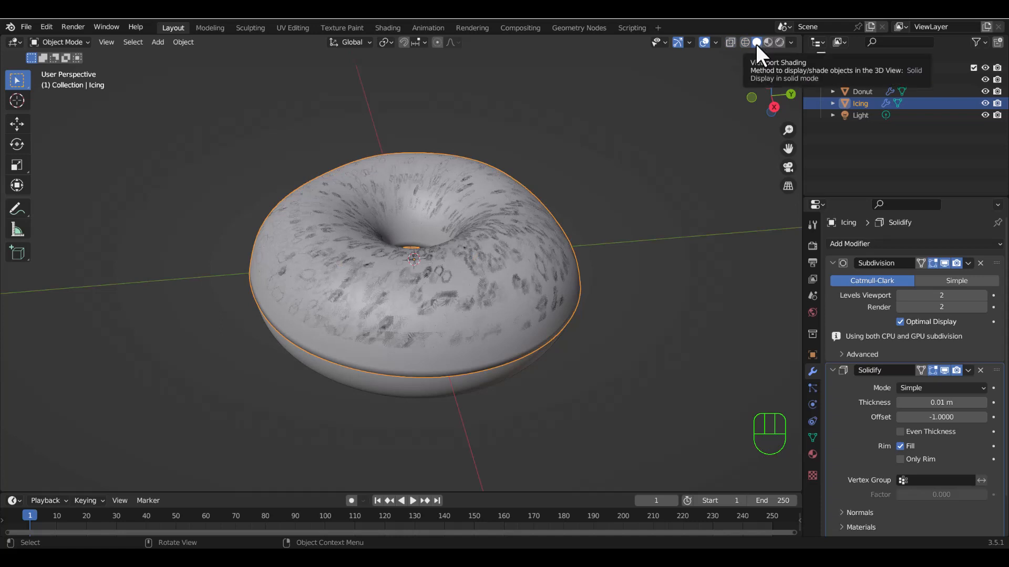
left_click(767, 43)
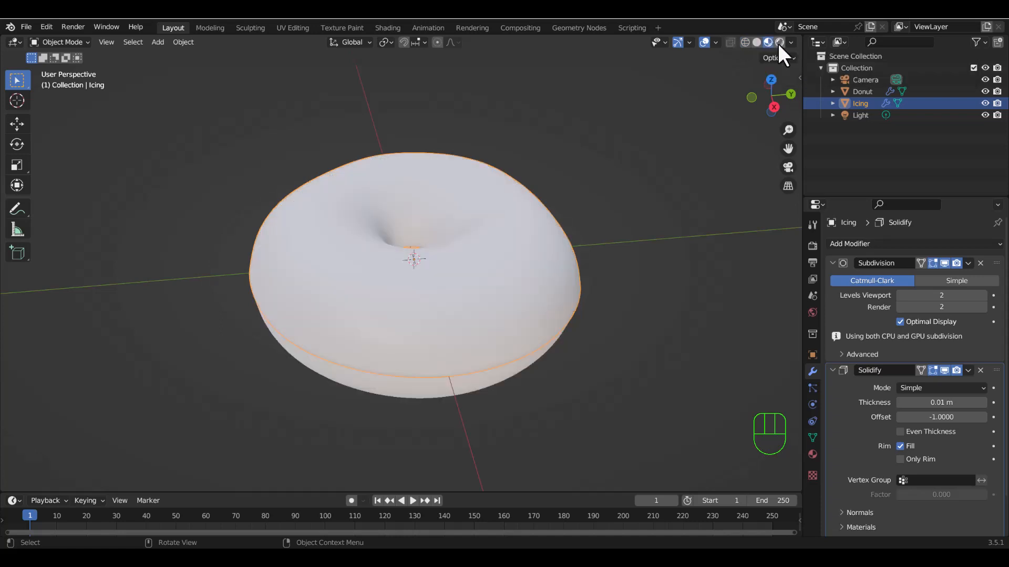
left_click(777, 43)
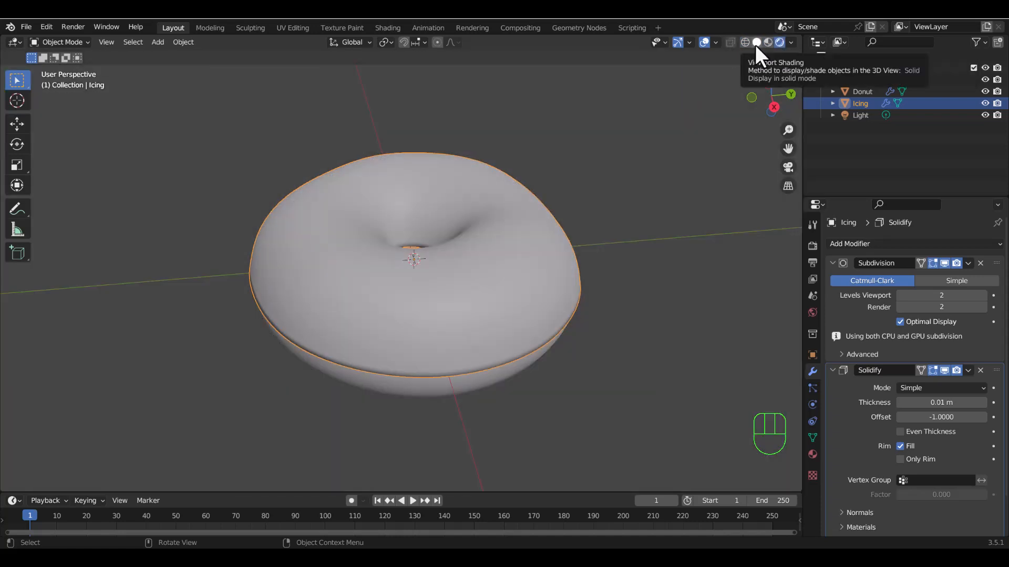
left_click(755, 45)
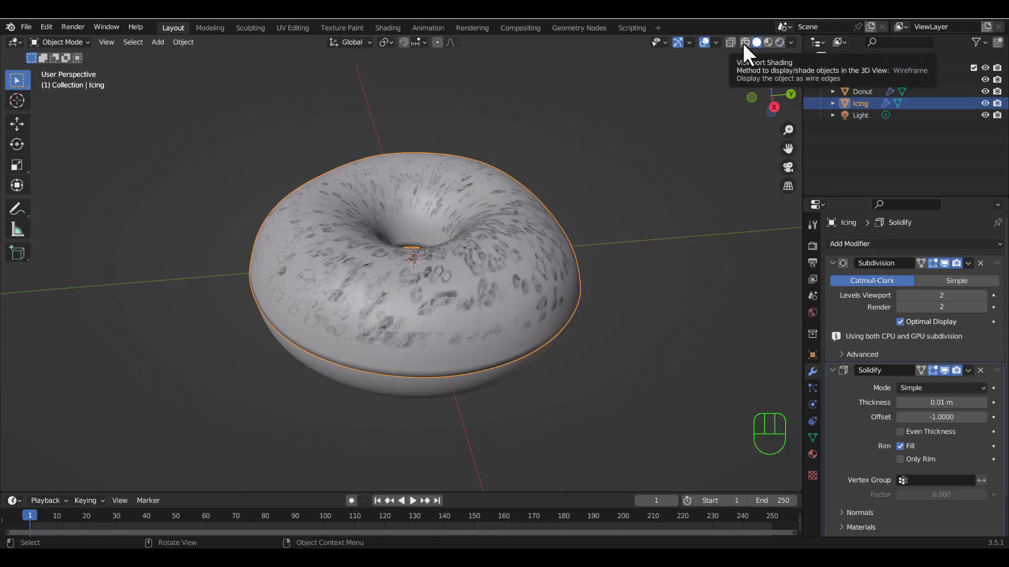
left_click(743, 43)
scroll(434, 314, "down", 2)
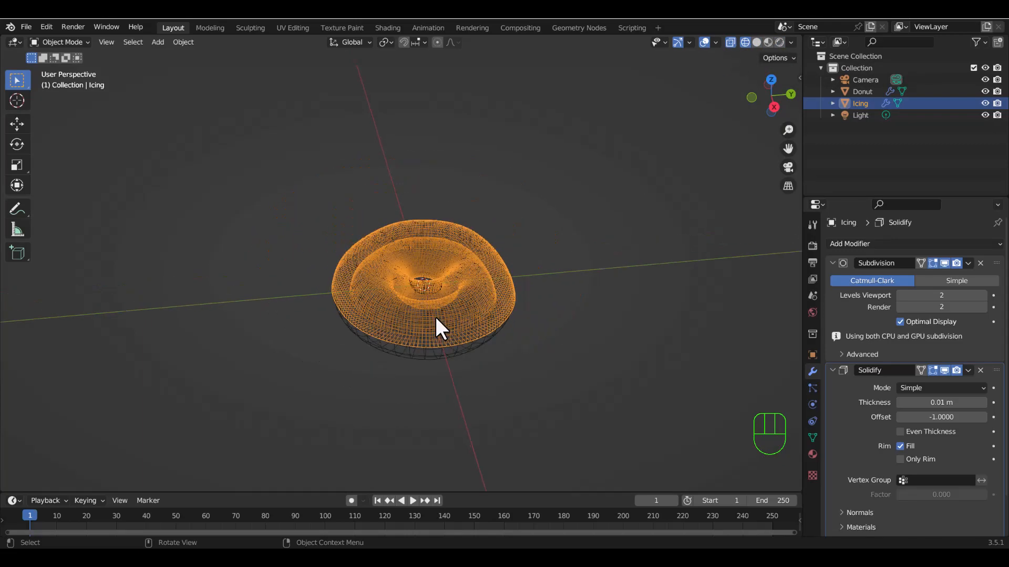
scroll(434, 315, "up", 5)
middle_click_drag(434, 315, 336, 278)
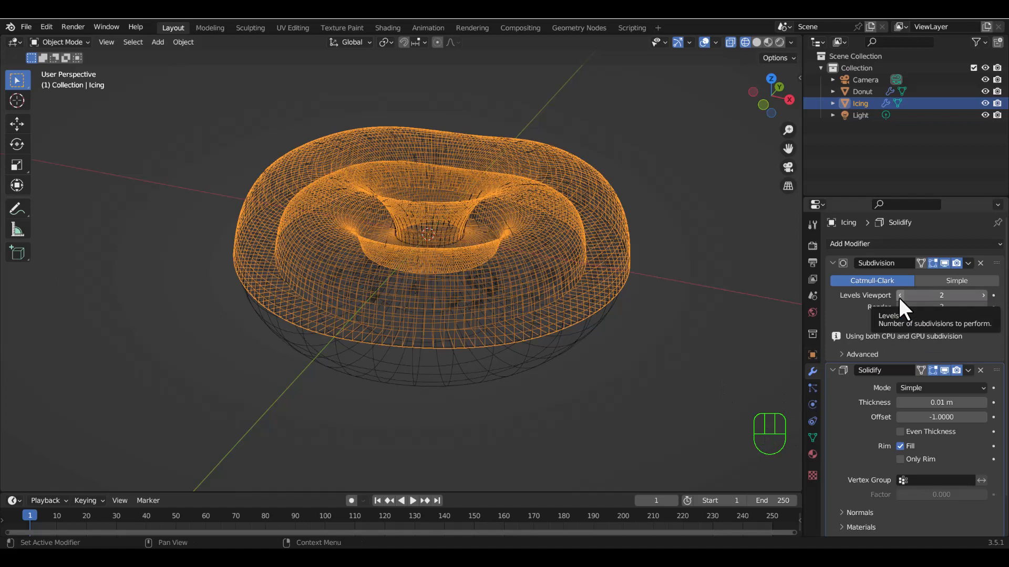
left_click(757, 43)
mouse_move(588, 164)
middle_mouse_down()
mouse_move(543, 282)
mouse_move(500, 259)
mouse_move(522, 268)
middle_mouse_up()
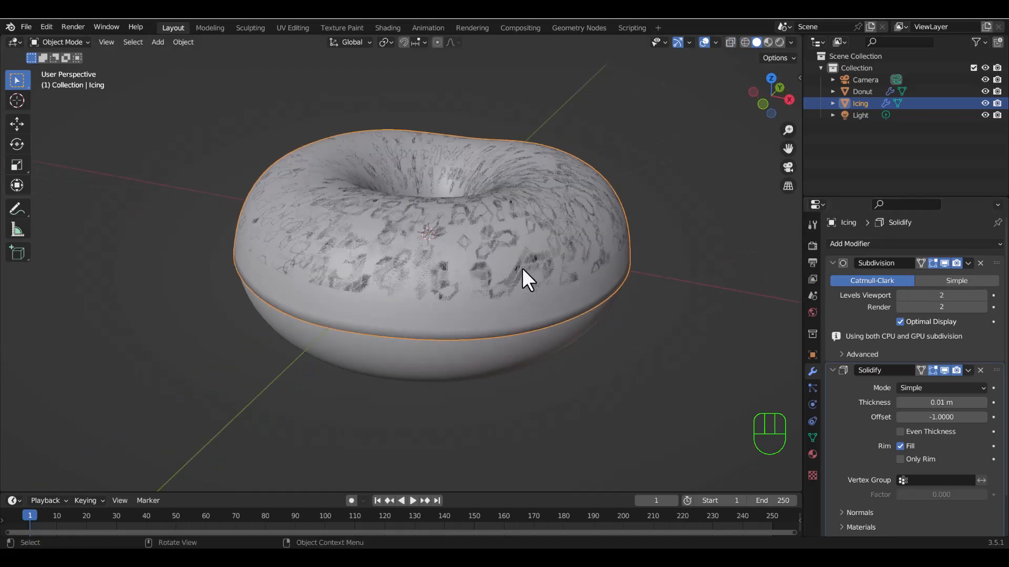
Set the Subdivision viewport level to 1 on both the Icing and the Donut.
left_click(900, 295)
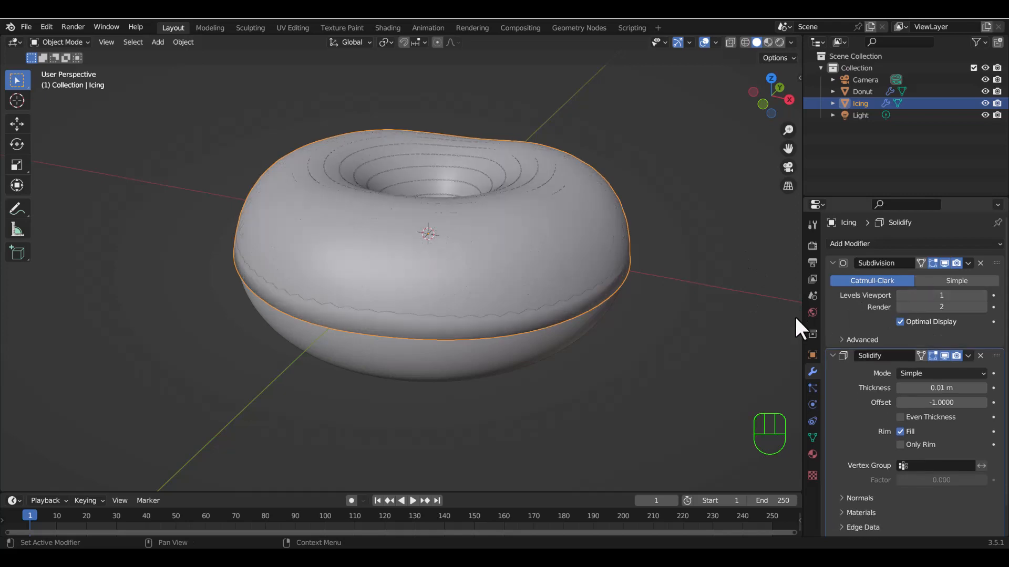
mouse_move(516, 258)
middle_mouse_down()
mouse_move(530, 224)
mouse_move(506, 263)
middle_mouse_up()
left_click(506, 263)
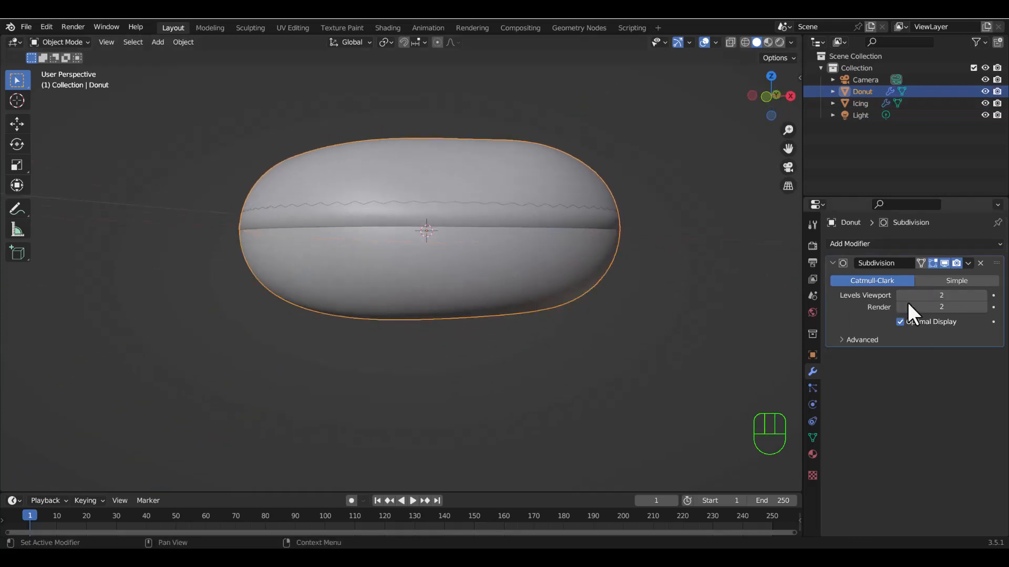
left_click(898, 296)
Select the icing and examine its inner and outer shells in wireframe from the side and from directly above.
mouse_move(547, 222)
middle_mouse_down()
mouse_move(569, 276)
mouse_move(490, 306)
mouse_move(541, 242)
mouse_move(566, 270)
mouse_move(549, 229)
mouse_move(515, 250)
middle_mouse_up()
left_click(490, 306)
left_click(745, 42)
scroll(516, 253, "up", 4)
middle_click_drag(578, 287, 553, 292)
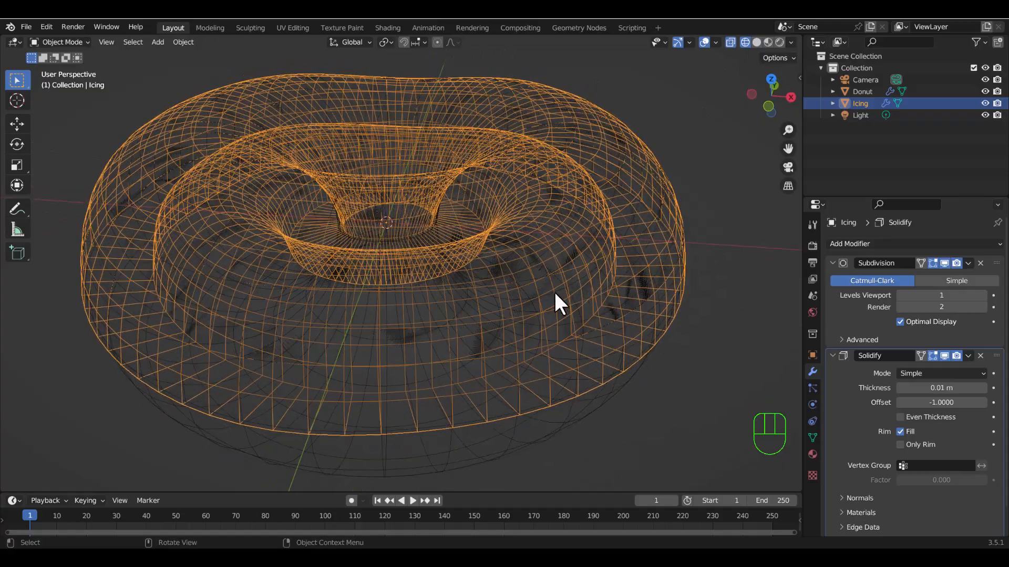
scroll(555, 294, "down", 3)
middle_click_drag(567, 326, 535, 327)
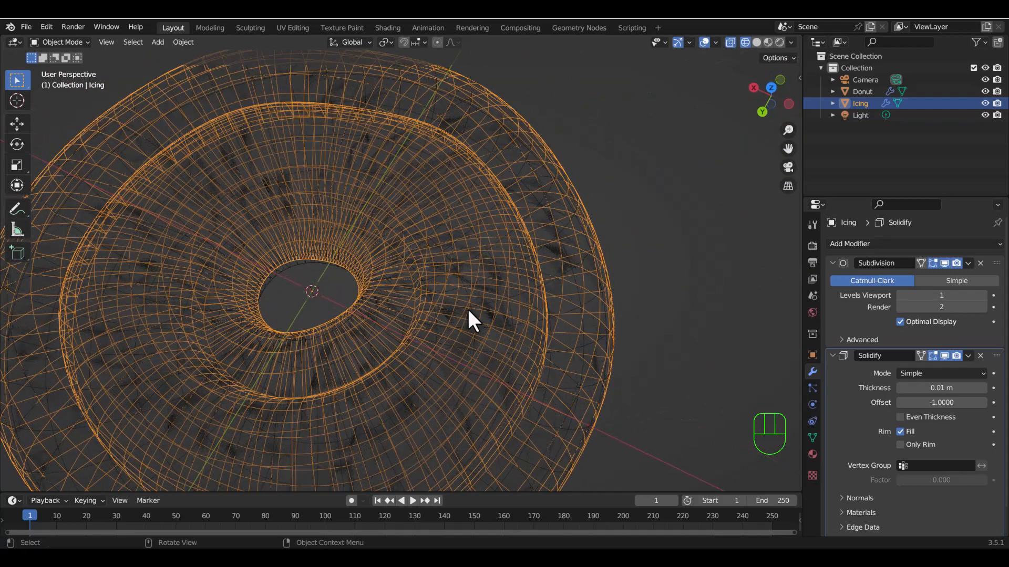
key("grave")
left_click(472, 242)
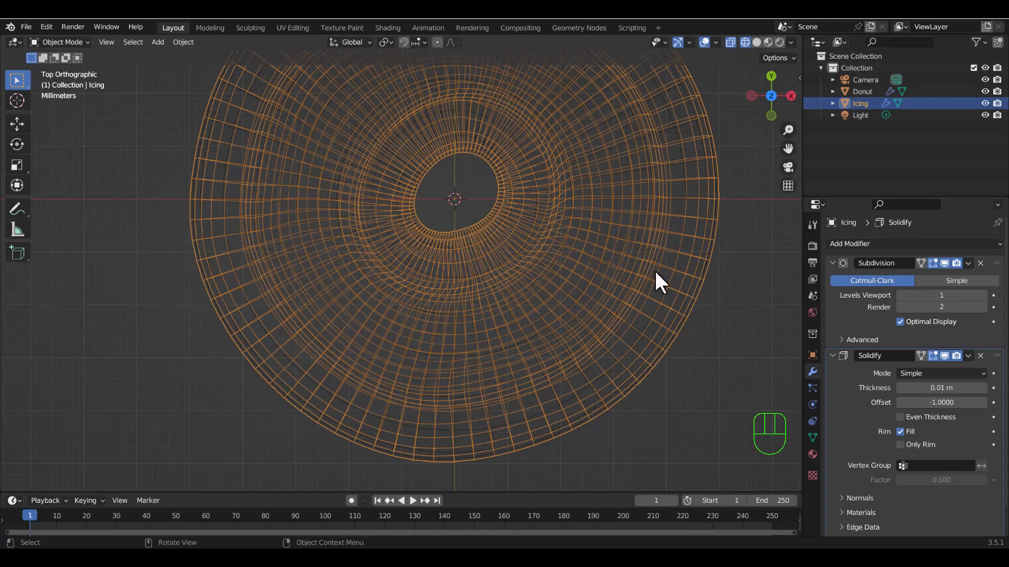
middle_click_drag(660, 279, 622, 288)
middle_click_drag(573, 316, 506, 285)
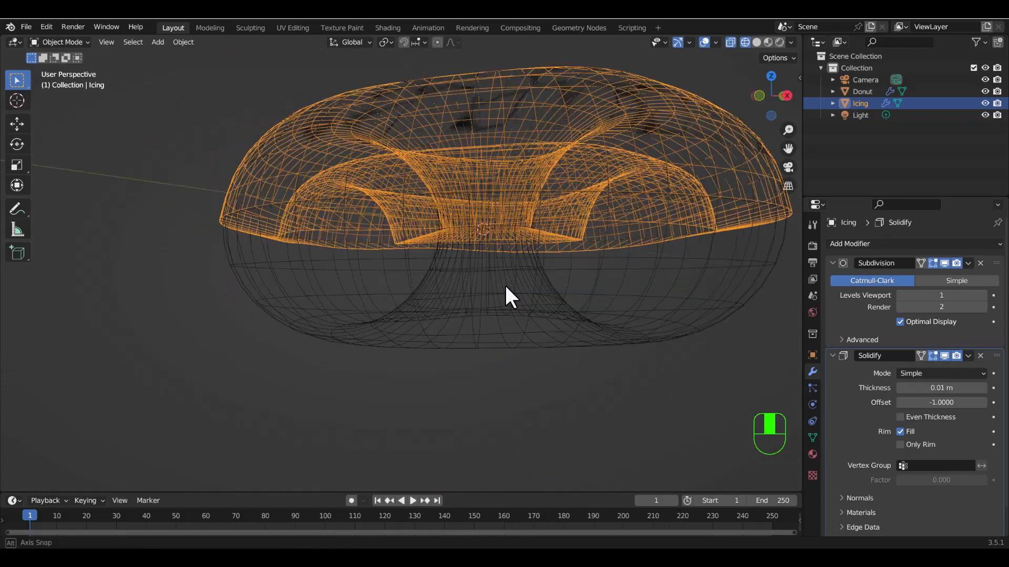
Examine where the icing's surface meets the donut in solid shading, and inspect its inner shell again in wireframe.
left_click(757, 42)
mouse_move(623, 242)
middle_mouse_down()
mouse_move(682, 286)
mouse_move(563, 238)
mouse_move(442, 313)
mouse_move(479, 302)
mouse_move(472, 252)
middle_mouse_up()
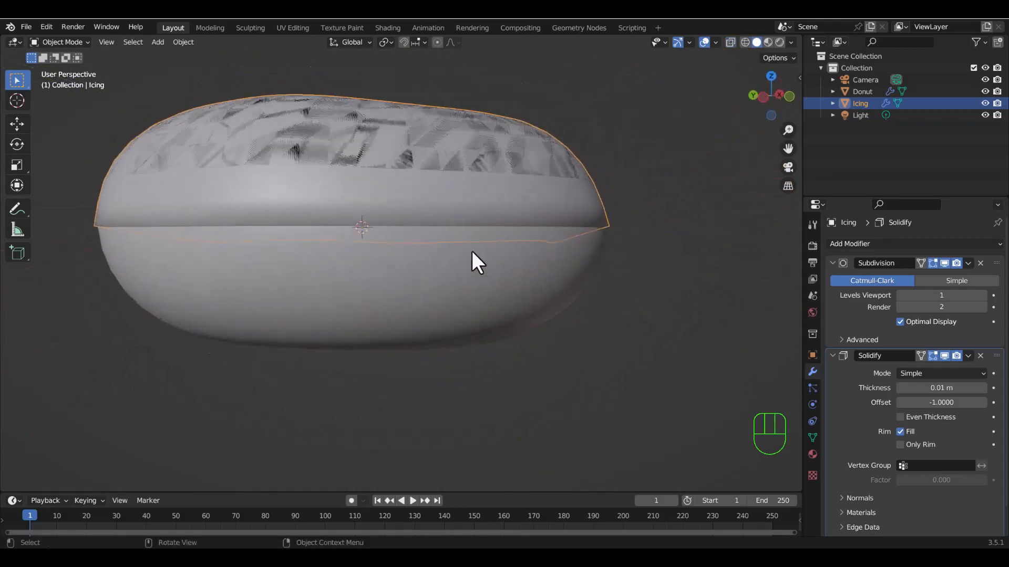
middle_click_drag(390, 218, 394, 343)
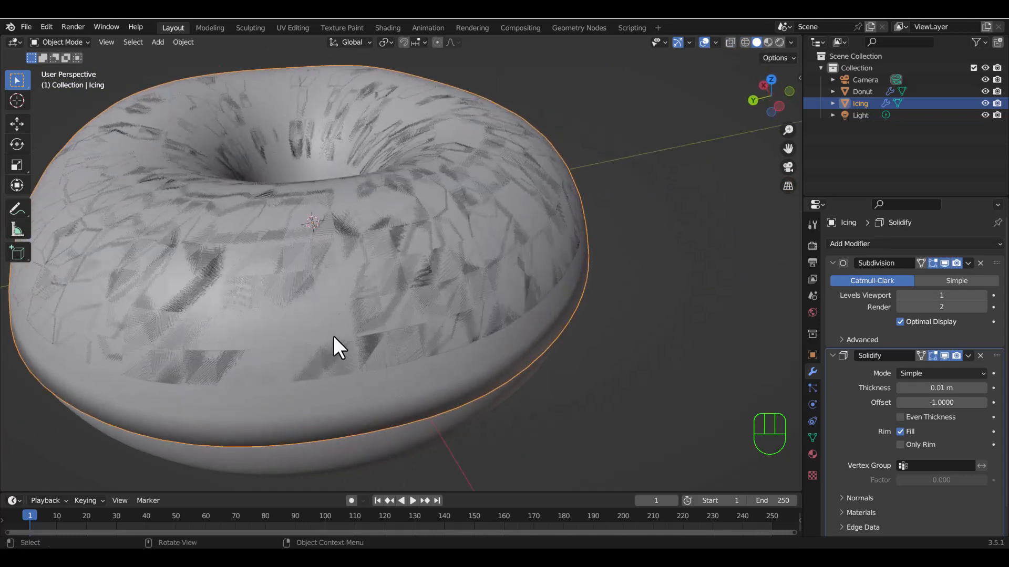
scroll(347, 371, "down", 4)
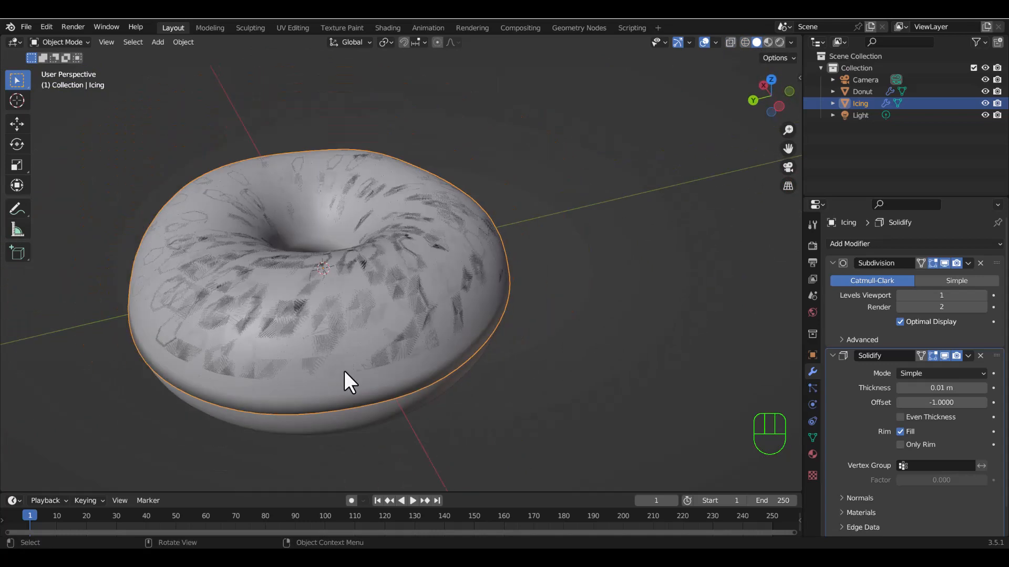
left_click(745, 42)
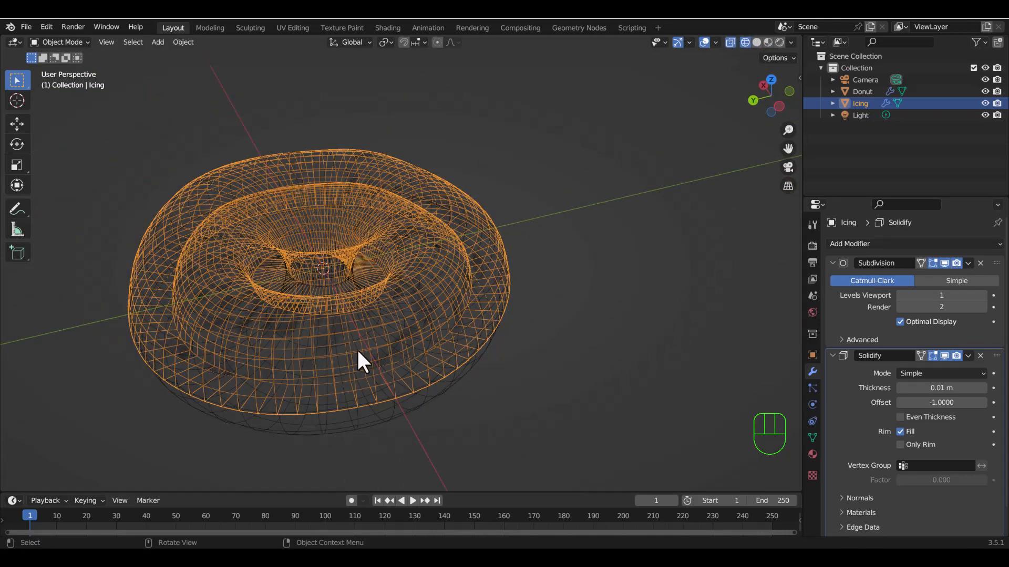
middle_click_drag(293, 353, 599, 315, "shift")
middle_click_drag(542, 357, 355, 337)
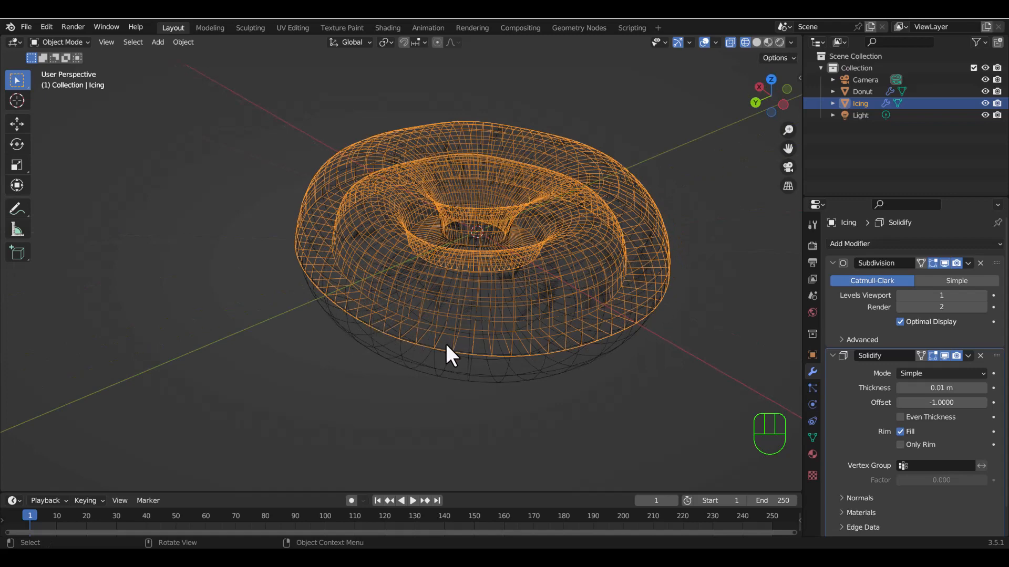
middle_click_drag(520, 357, 552, 358)
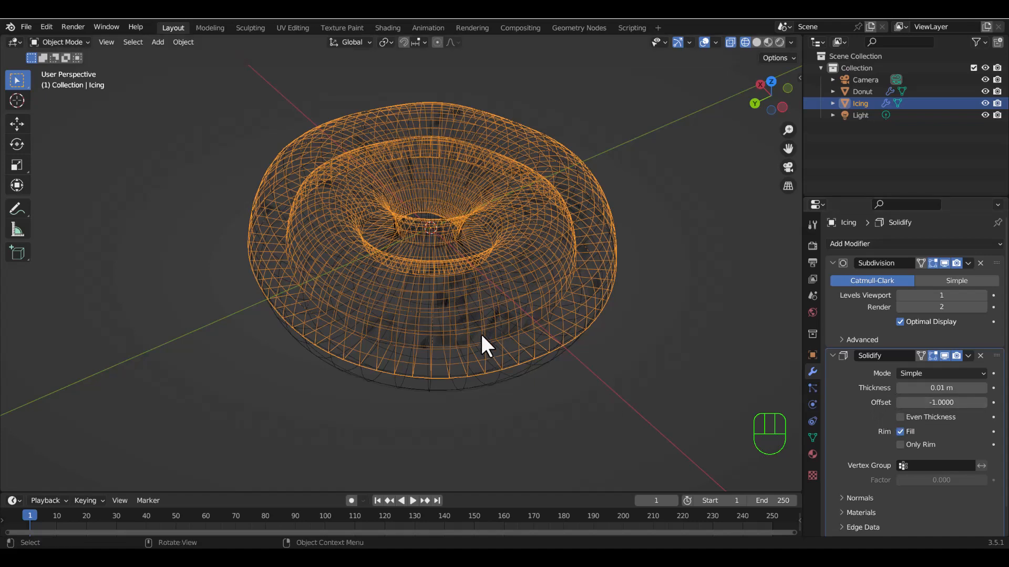
Set the icing's Solidify offset to 1.
left_click(897, 405)
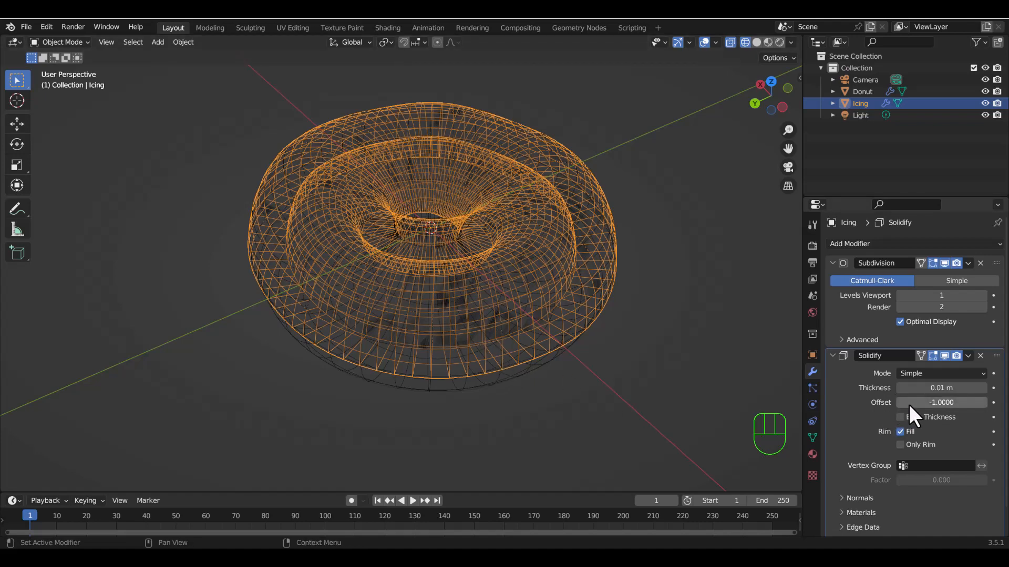
left_click(903, 403)
left_click_drag(904, 403, 987, 403)
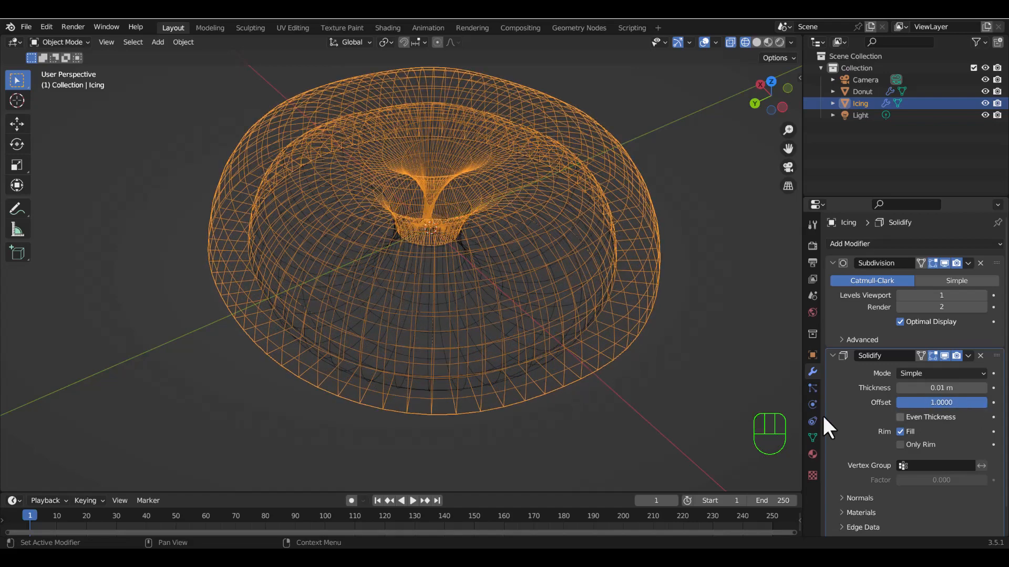
Examine the icing's rim and its thickness around the donut from below in solid and wireframe shading.
mouse_move(683, 357)
middle_mouse_down()
mouse_move(624, 299)
mouse_move(649, 291)
mouse_move(540, 244)
mouse_move(597, 180)
mouse_move(513, 157)
middle_mouse_up()
left_click(756, 42)
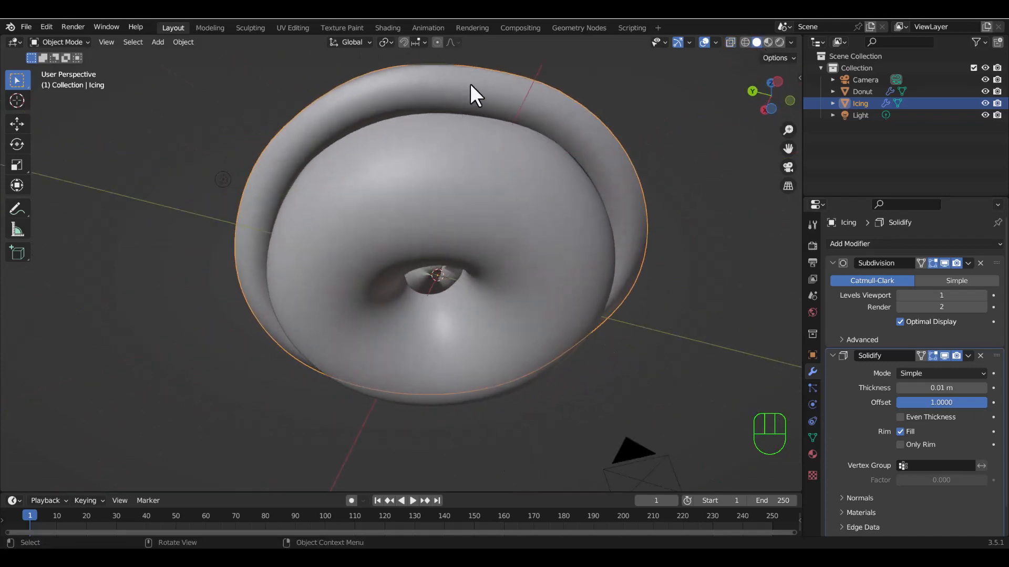
middle_click_drag(494, 122, 686, 18)
left_click(745, 43)
mouse_move(568, 324)
middle_mouse_down()
mouse_move(625, 352)
mouse_move(614, 349)
middle_mouse_up()
mouse_move(601, 239)
middle_mouse_down()
mouse_move(599, 275)
mouse_move(631, 171)
mouse_move(601, 197)
mouse_move(545, 187)
middle_mouse_up()
left_click(756, 42)
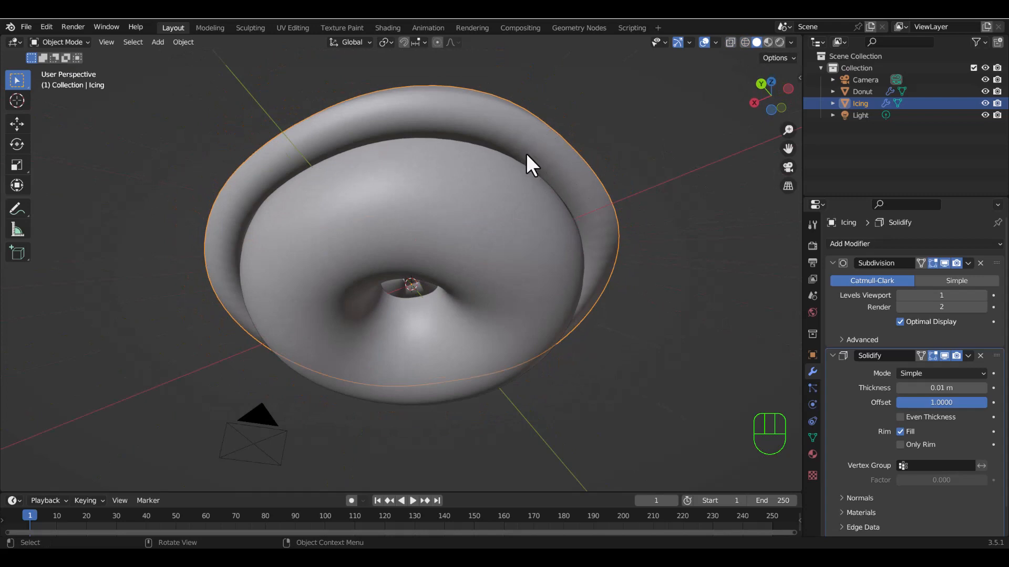
middle_click_drag(530, 136, 471, 175)
middle_click_drag(455, 212, 535, 185)
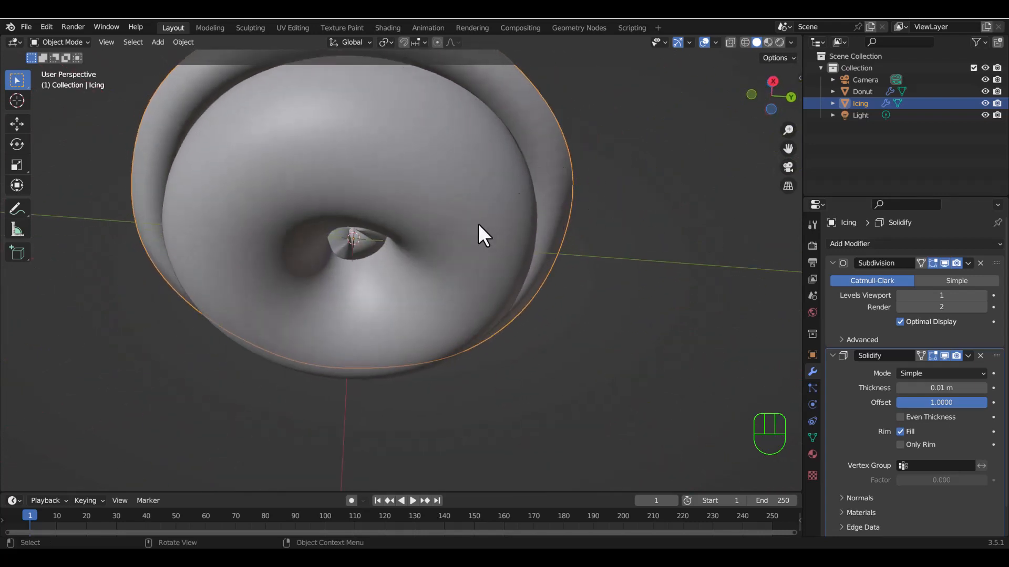
middle_click_drag(478, 225, 446, 234)
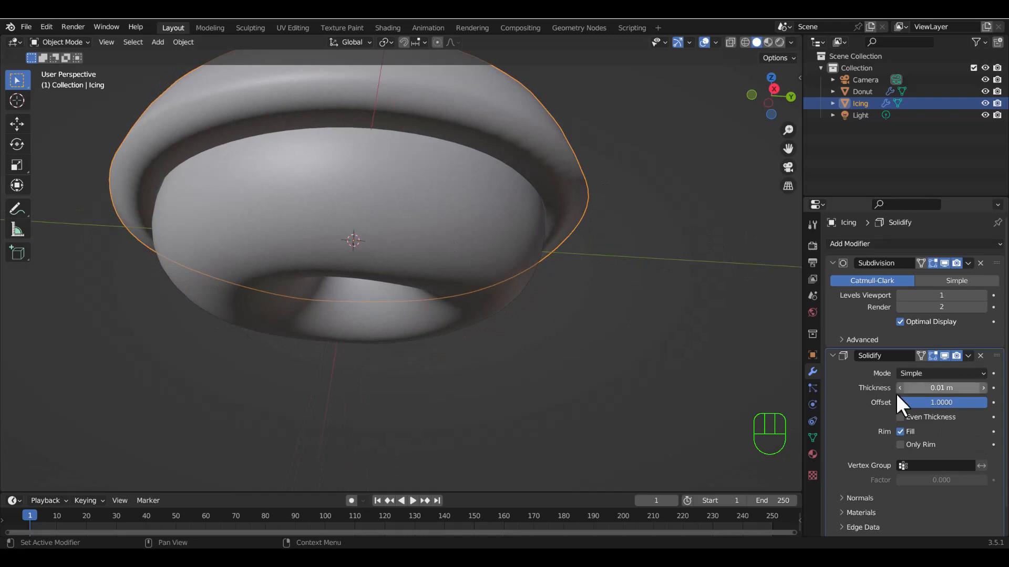
Try Solidify thicknesses of 0.03 m and 0.02 m on the icing.
mouse_move(917, 389)
left_mouse_down()
mouse_move(941, 388)
mouse_move(916, 389)
mouse_move(927, 388)
left_mouse_up()
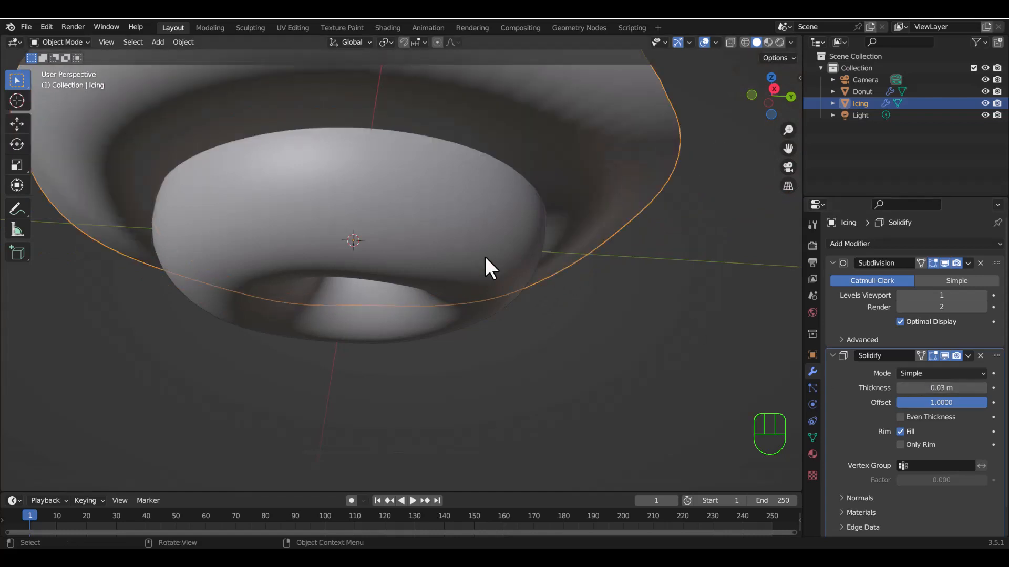
middle_click_drag(485, 257, 597, 322)
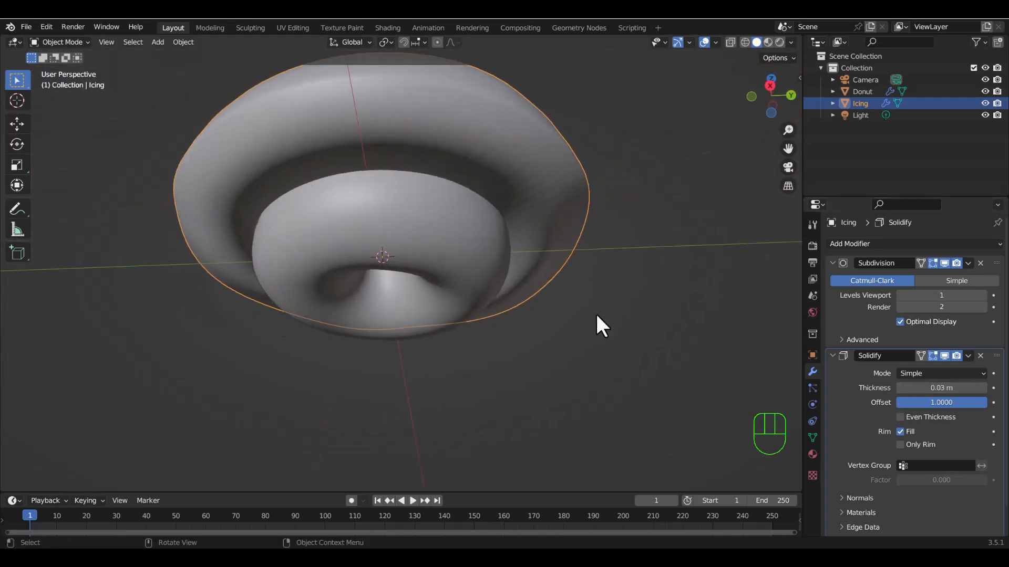
mouse_move(941, 388)
left_mouse_down()
mouse_move(927, 388)
mouse_move(938, 388)
left_mouse_up()
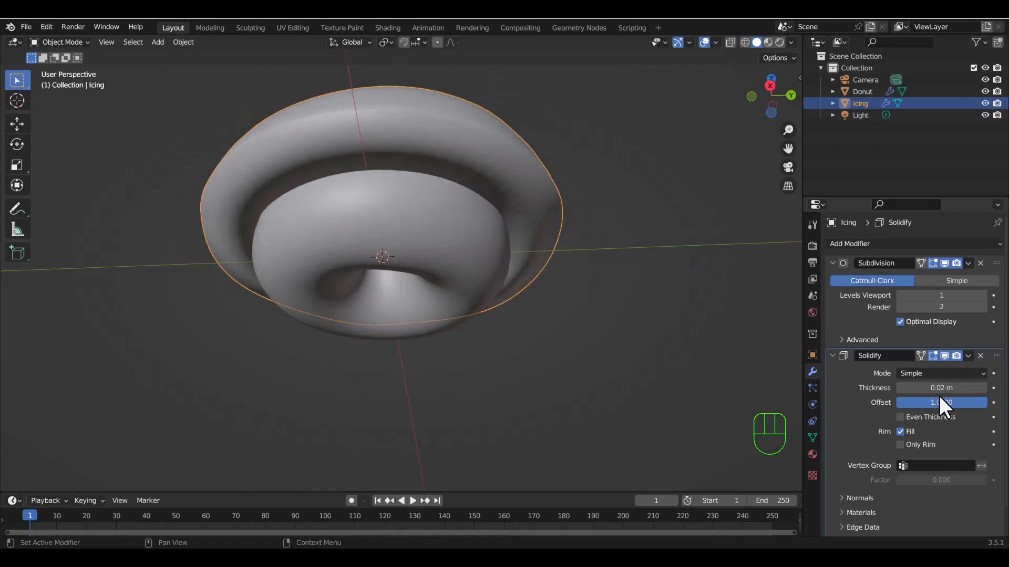
Reduce the icing's Solidify thickness to 0.001 m, inspect its edge up close, and raise the thickness to 0.011 m.
left_click_drag(941, 388, 921, 388, "shift")
middle_click_drag(522, 249, 475, 219)
scroll(458, 236, "up", 5)
scroll(457, 207, "up", 5)
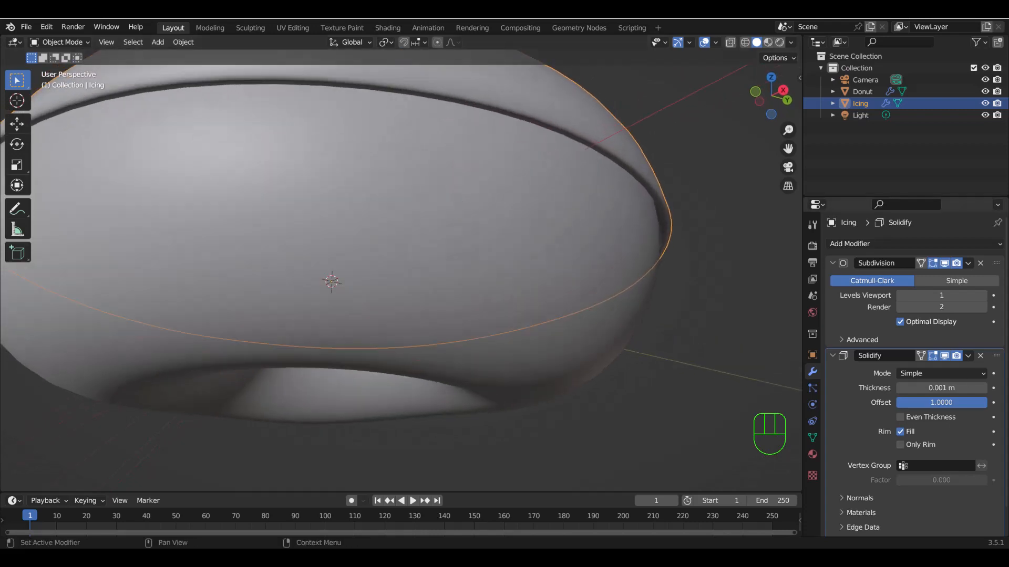
left_click(982, 387)
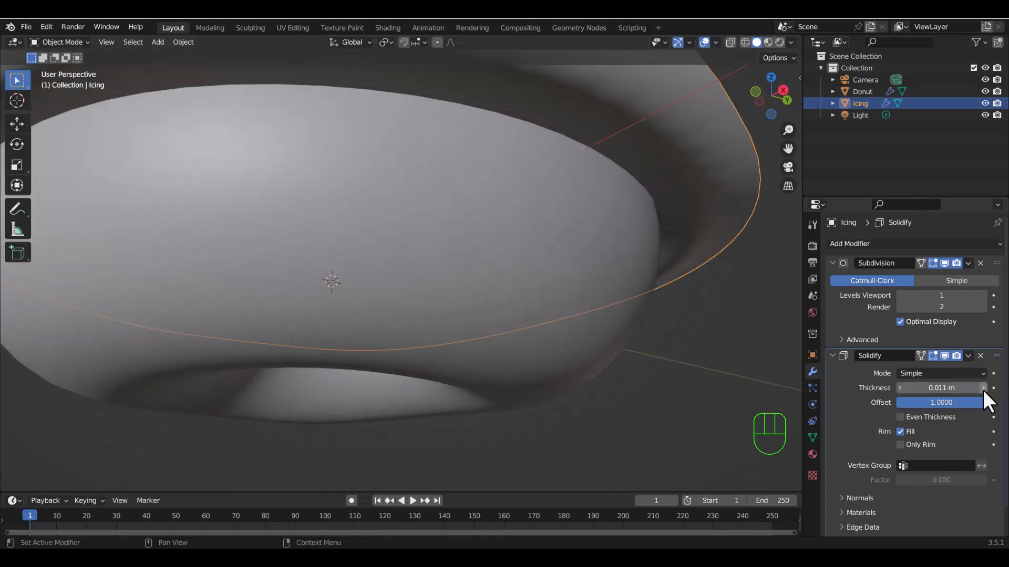
Set the icing's Solidify thickness to 0.0015 m.
scroll(518, 339, "down", 6)
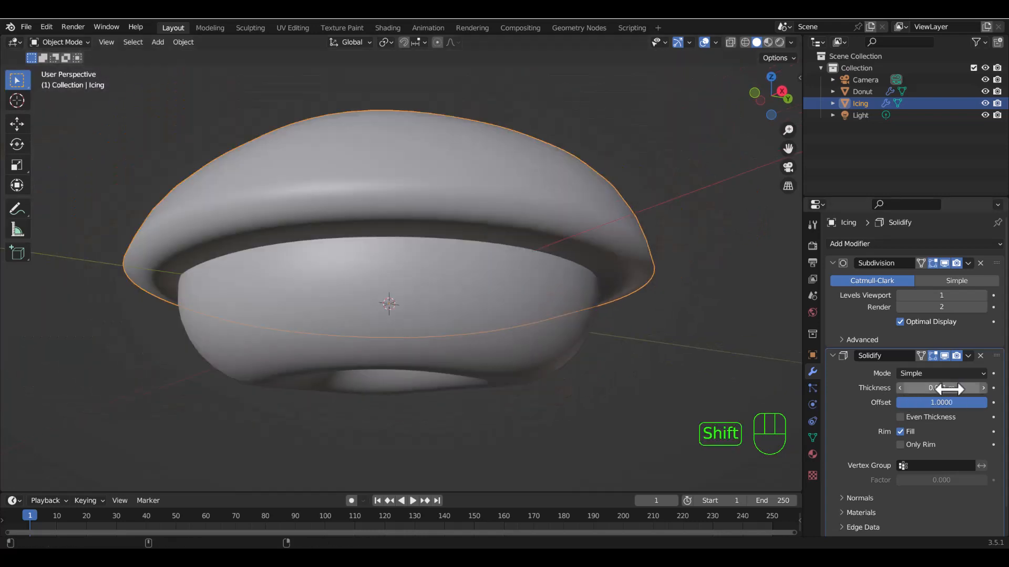
left_click_drag(948, 389, 934, 389, "shift")
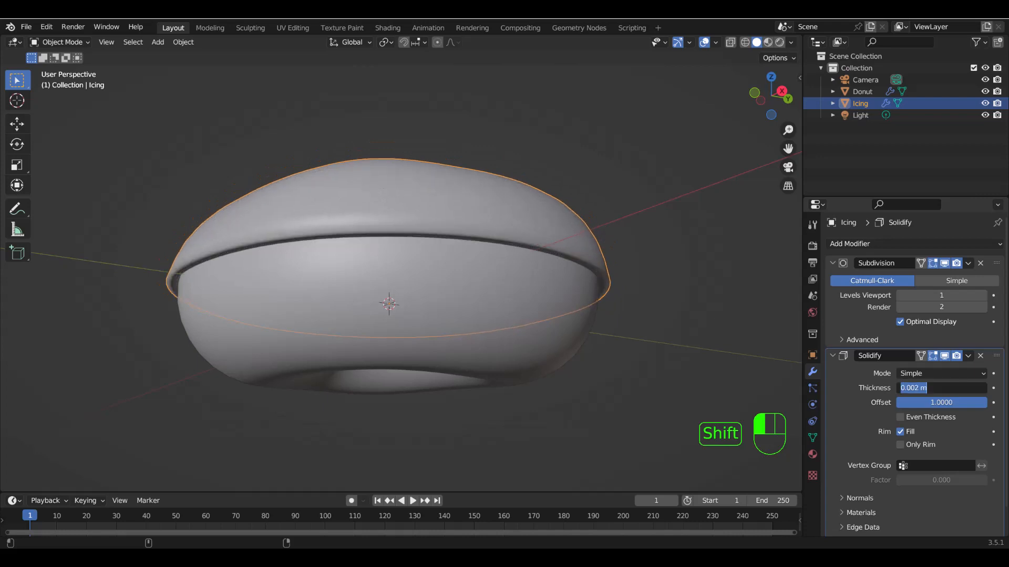
left_click(916, 389)
left_click(918, 389)
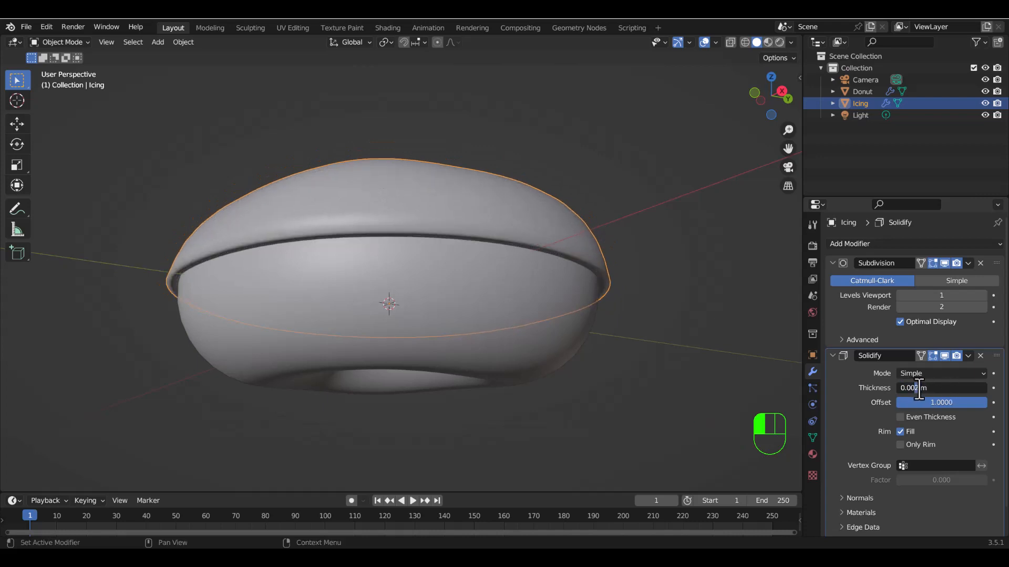
type("5")
key("Return")
Shade the icing flat and examine the edge of its rim up close around the donut.
middle_click_drag(756, 428, 443, 209)
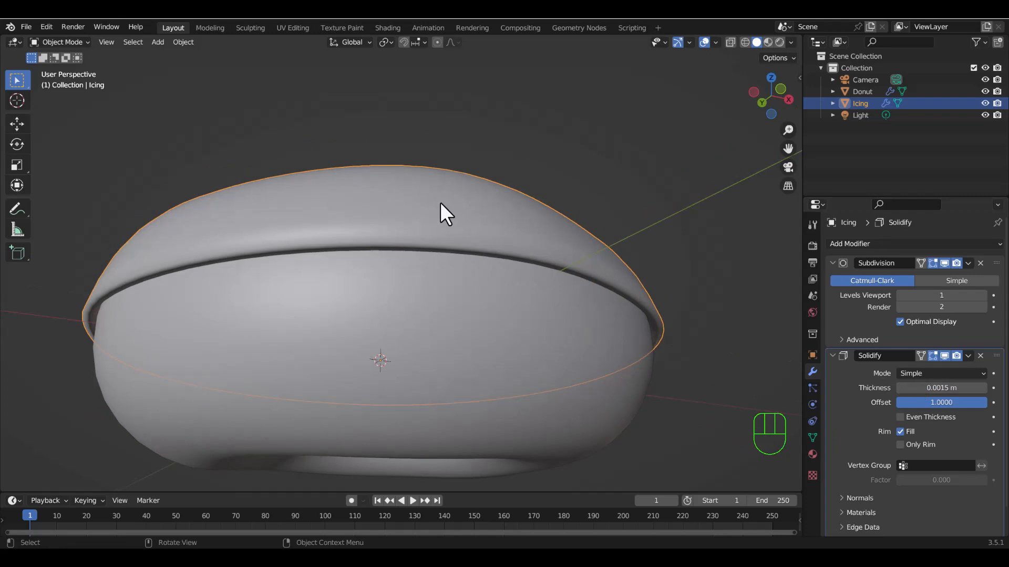
right_click(441, 203)
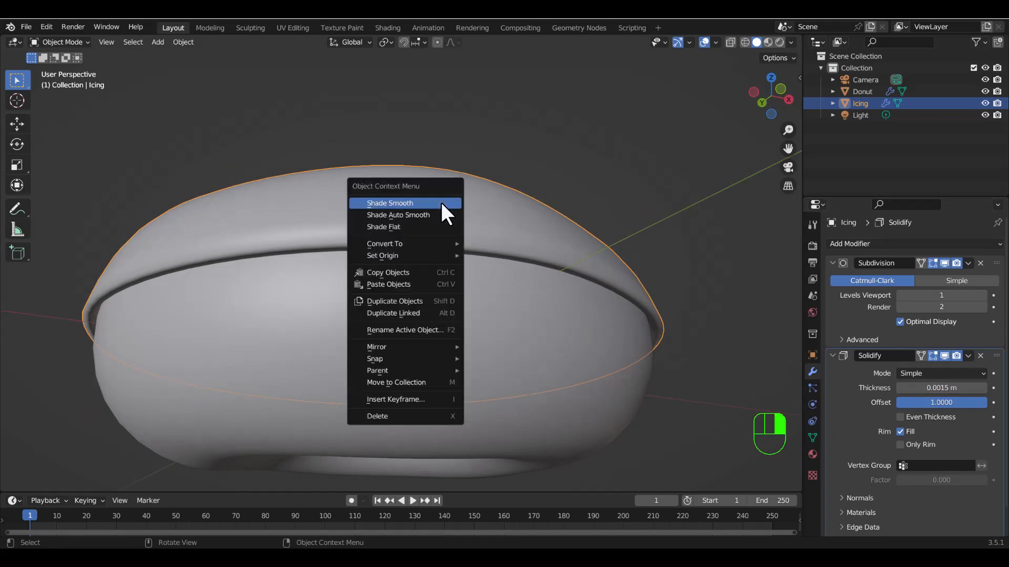
left_click(396, 225)
middle_click_drag(485, 277, 589, 211)
middle_click_drag(518, 246, 621, 285)
middle_click_drag(732, 350, 584, 334, "shift")
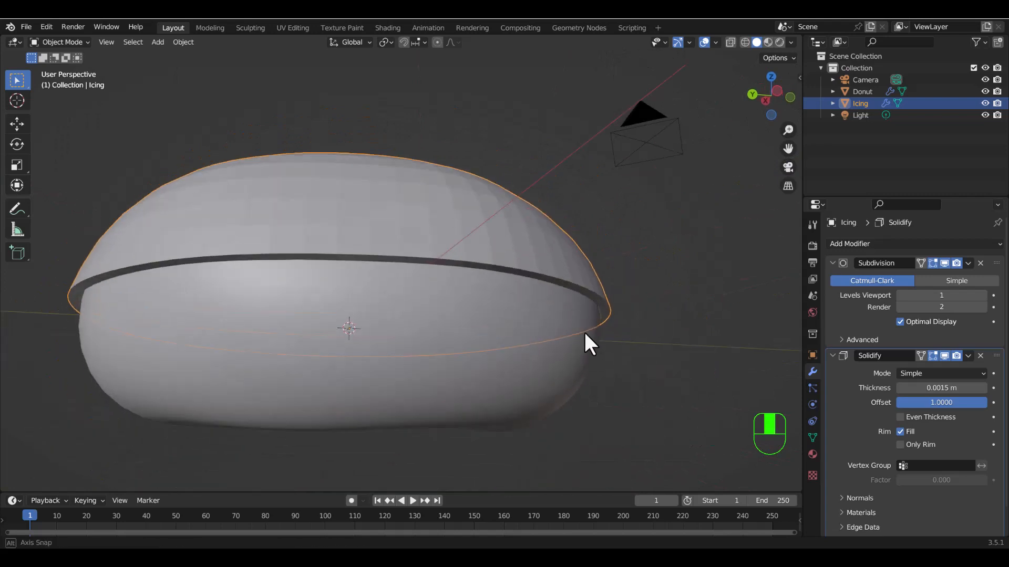
scroll(588, 339, "down", 2)
scroll(609, 320, "up", 6)
middle_click_drag(627, 299, 648, 269)
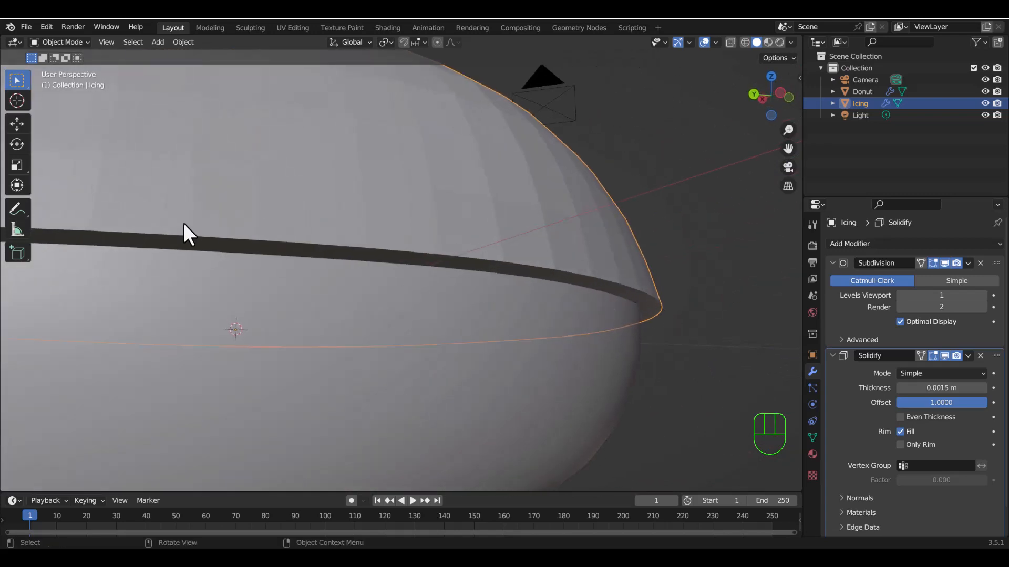
left_click_drag(665, 287, 666, 318)
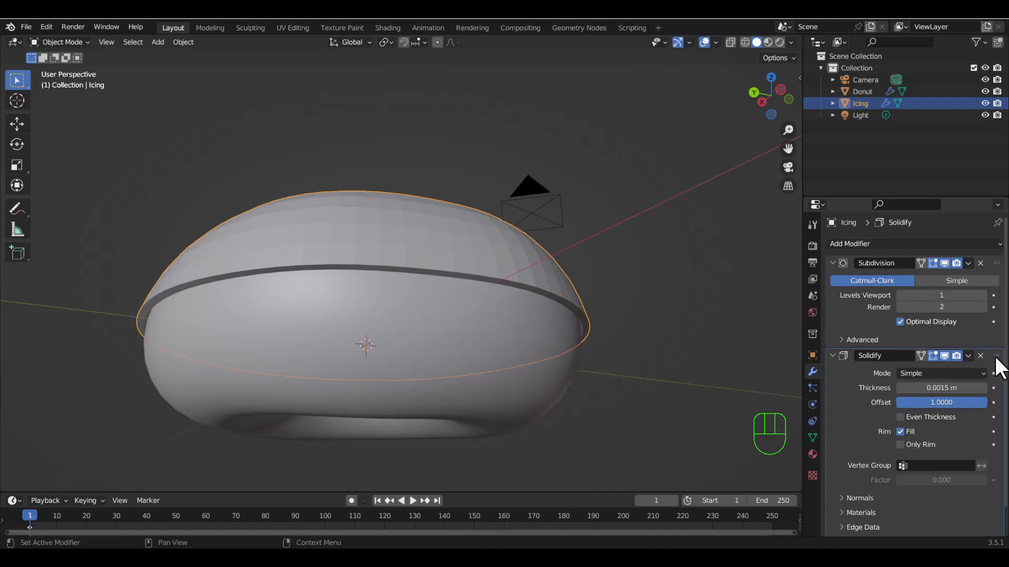
Move Solidify above Subdivision in the icing's modifier stack and compare the rim with Subdivision's viewport display off and on.
left_click_drag(997, 356, 985, 259)
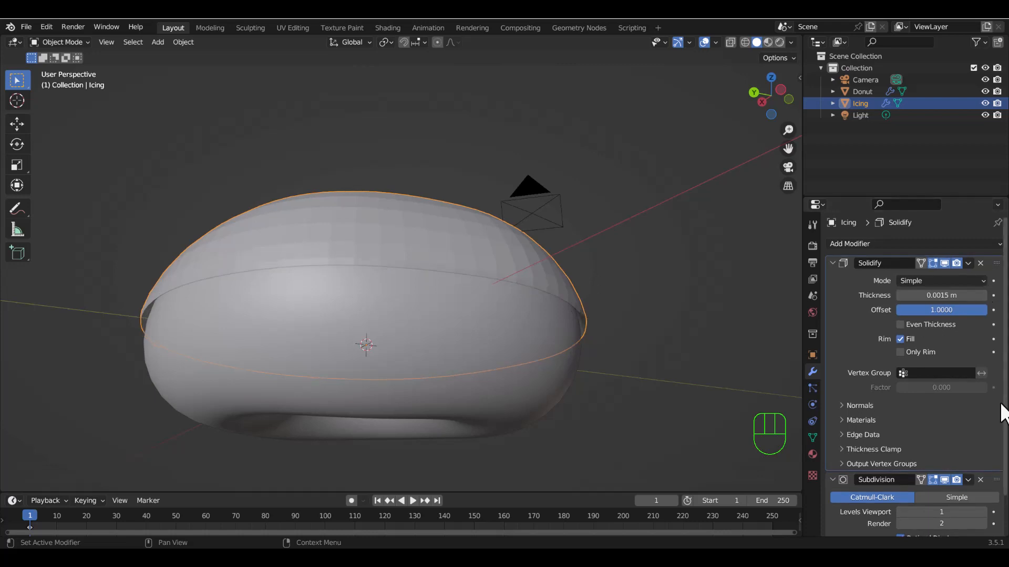
left_click(833, 263)
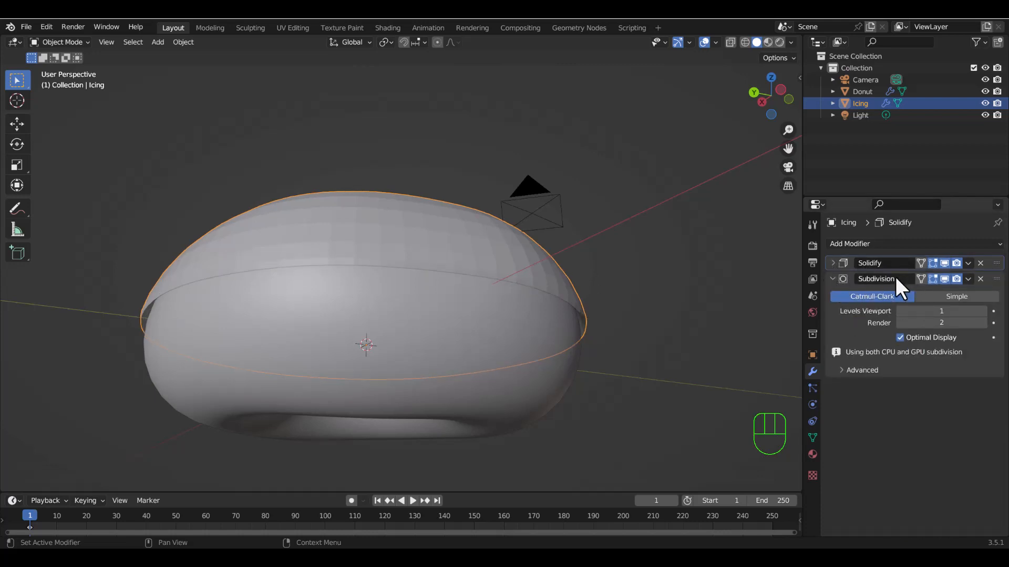
scroll(513, 317, "up", 6)
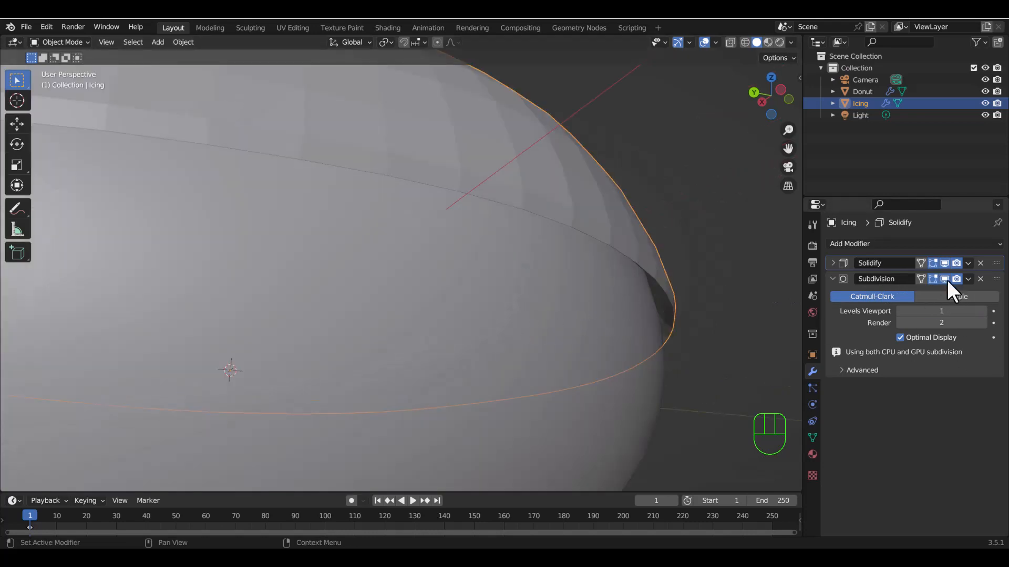
left_click(945, 279)
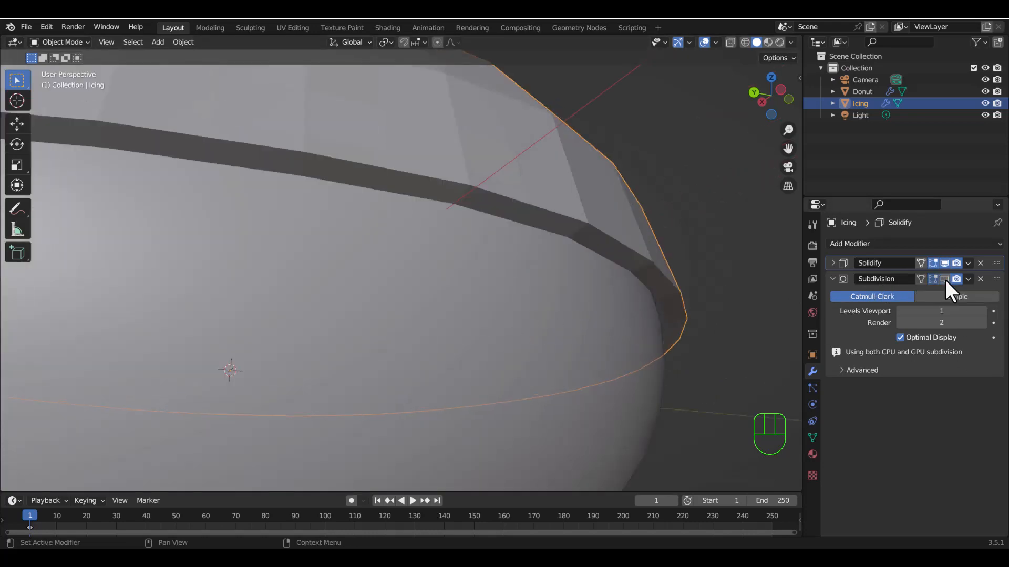
left_click(945, 280)
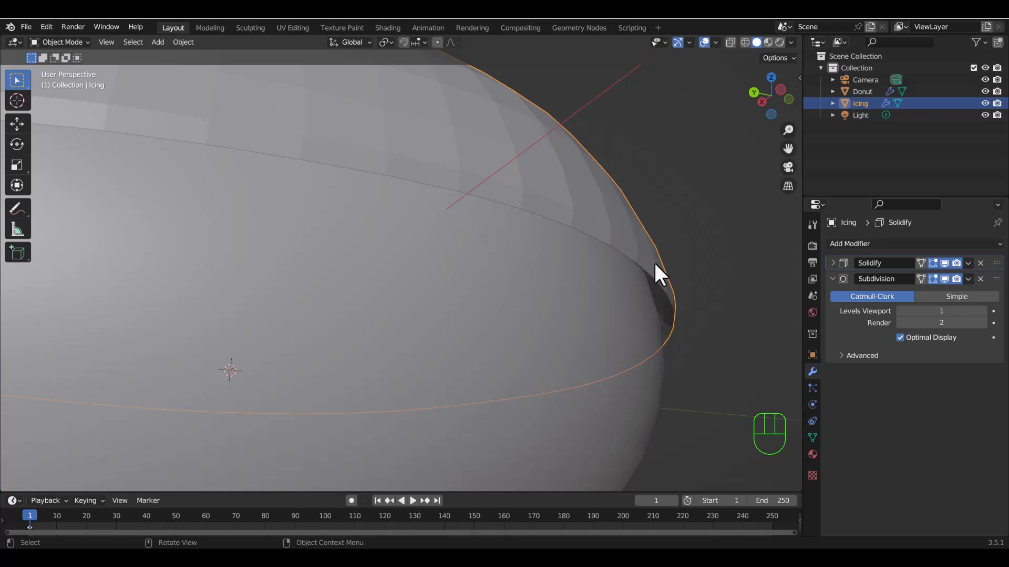
Shade the icing smooth and inspect its rim up close from several angles.
middle_click_drag(638, 306, 655, 315)
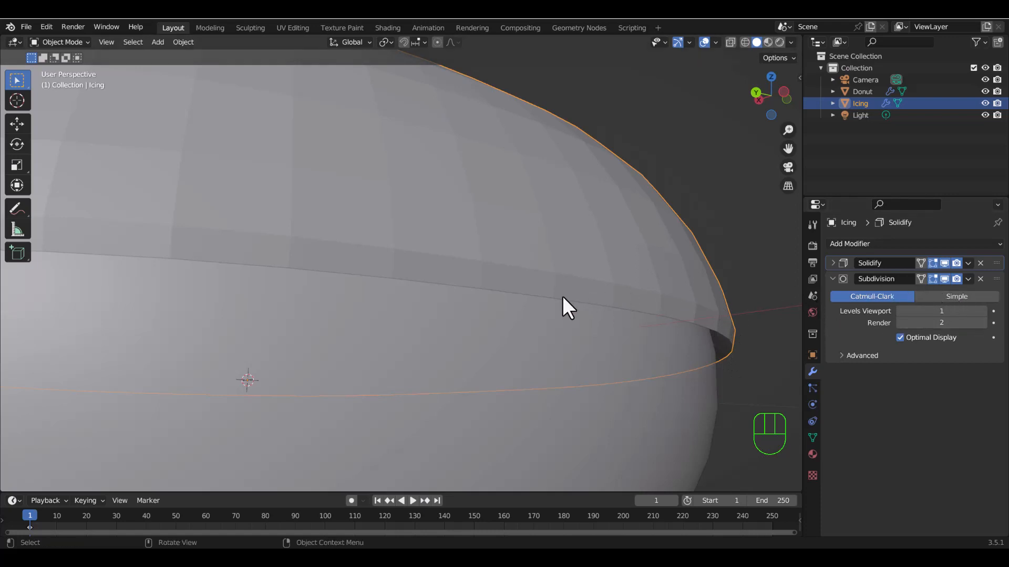
scroll(392, 302, "down", 4)
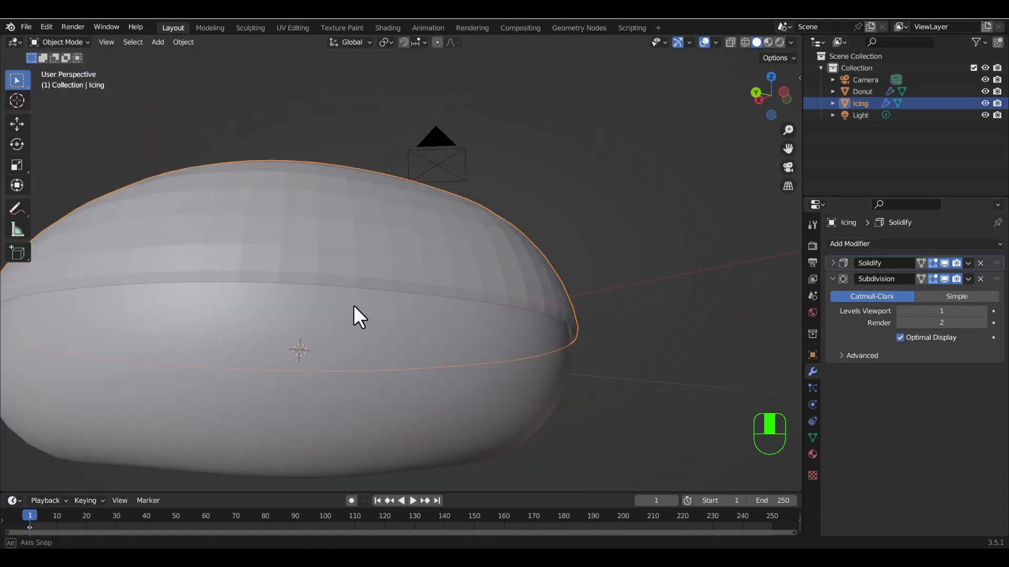
middle_click_drag(356, 314, 466, 341)
scroll(481, 289, "up", 2)
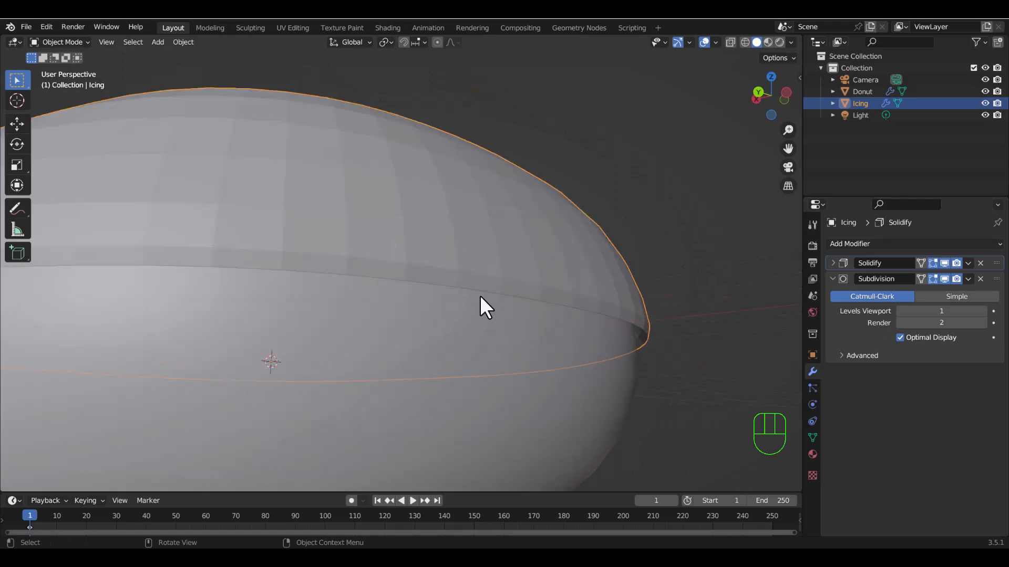
scroll(479, 296, "down", 2)
right_click_drag(388, 242, 347, 220)
scroll(493, 289, "up", 2)
scroll(512, 291, "down", 2)
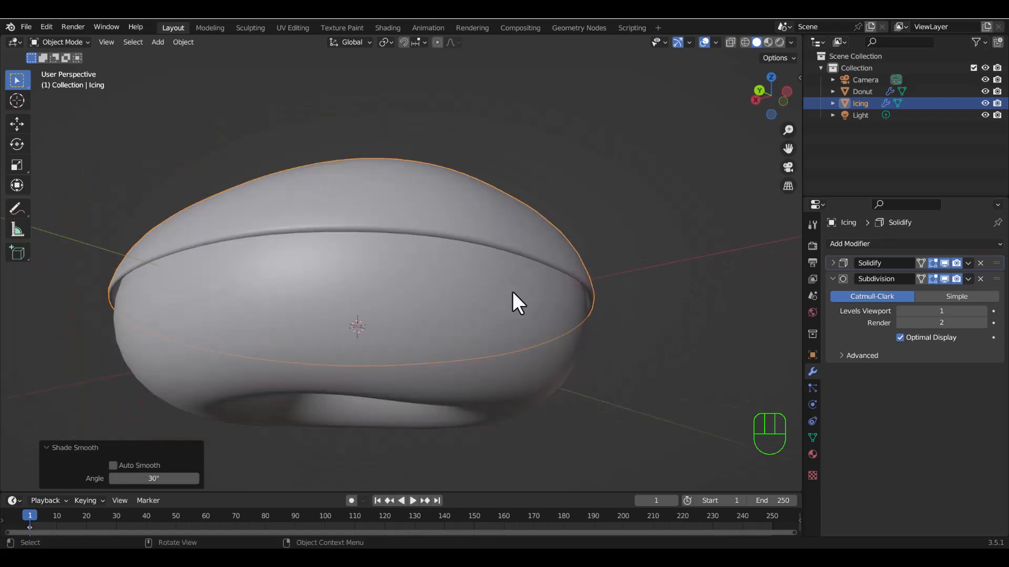
scroll(512, 291, "up", 3)
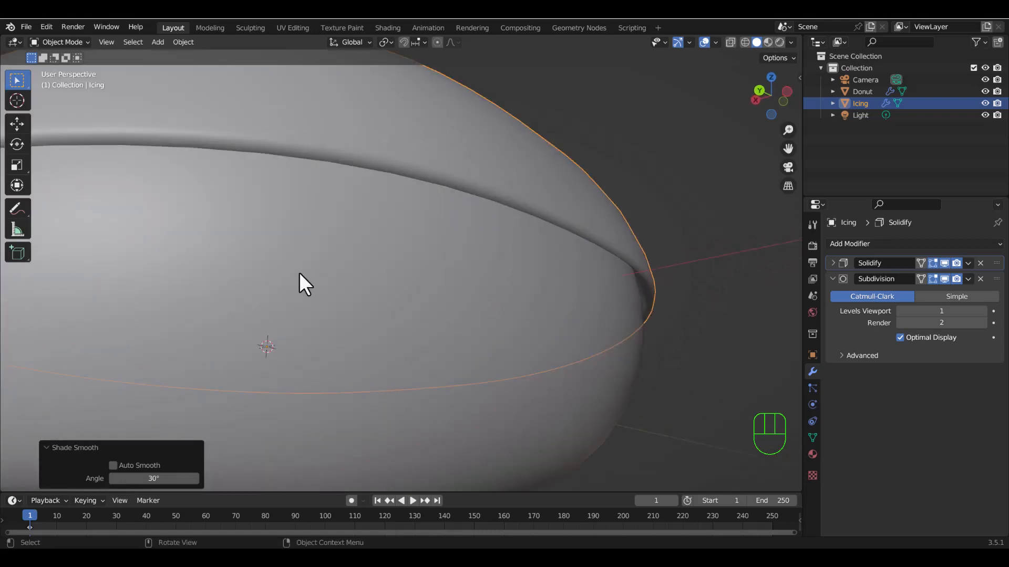
scroll(298, 272, "down", 3)
scroll(298, 272, "up", 1)
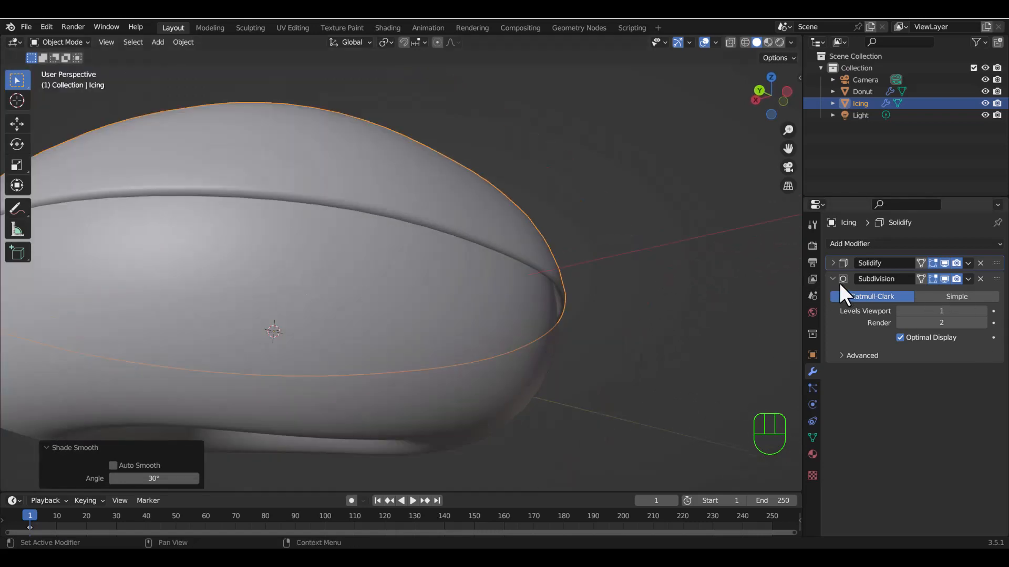
Expand the Solidify modifier's settings and set the icing's thickness to 0.0025 m.
left_click(830, 263)
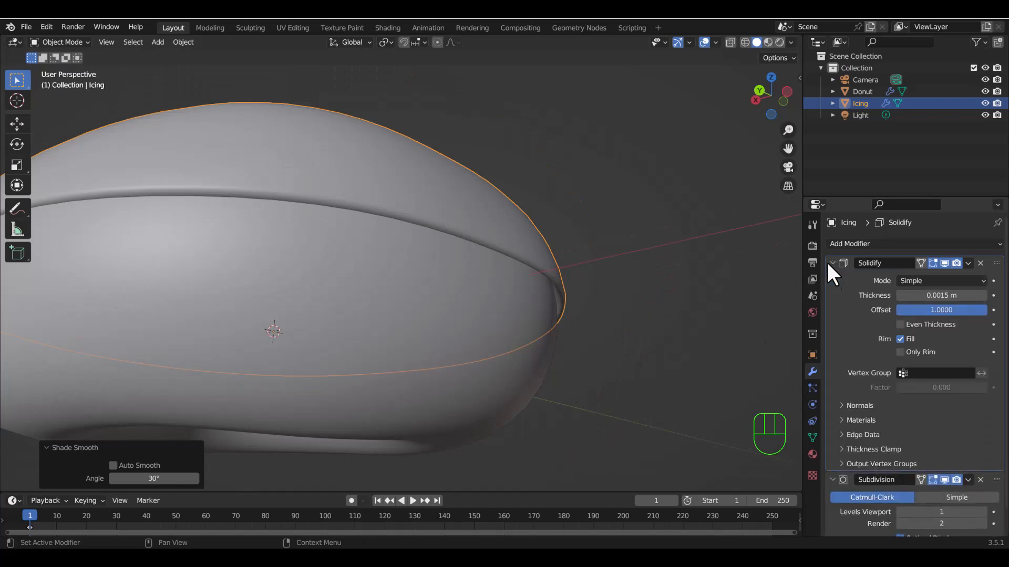
left_click(945, 297)
left_click(916, 295)
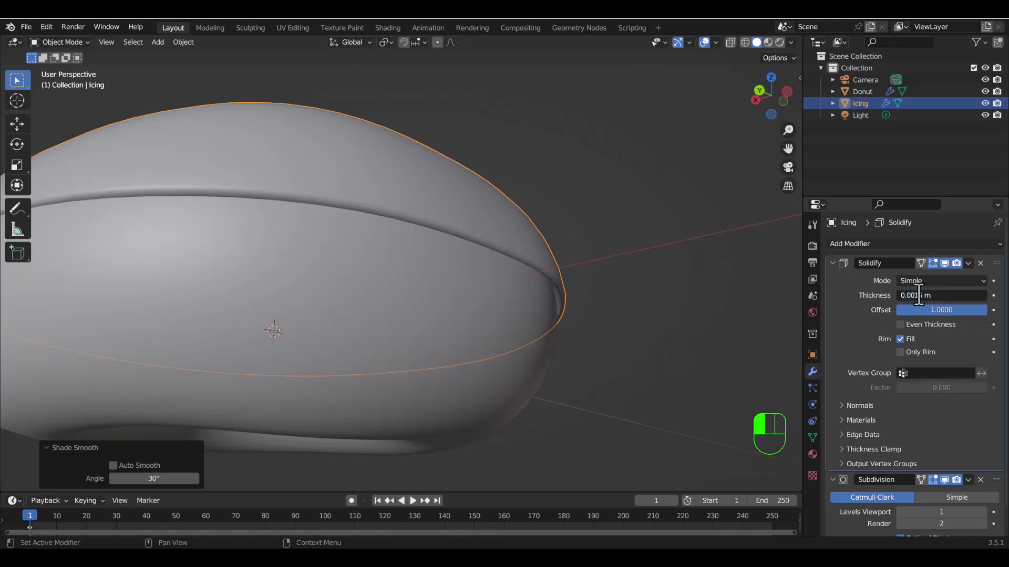
key("BackSpace")
type("2")
key("Return")
Examine the thickened icing and its rim around the donut from the side and from below.
scroll(488, 337, "down", 3)
middle_click_drag(399, 278, 483, 345)
middle_click_drag(598, 391, 645, 284, "shift")
middle_click_drag(568, 280, 507, 274)
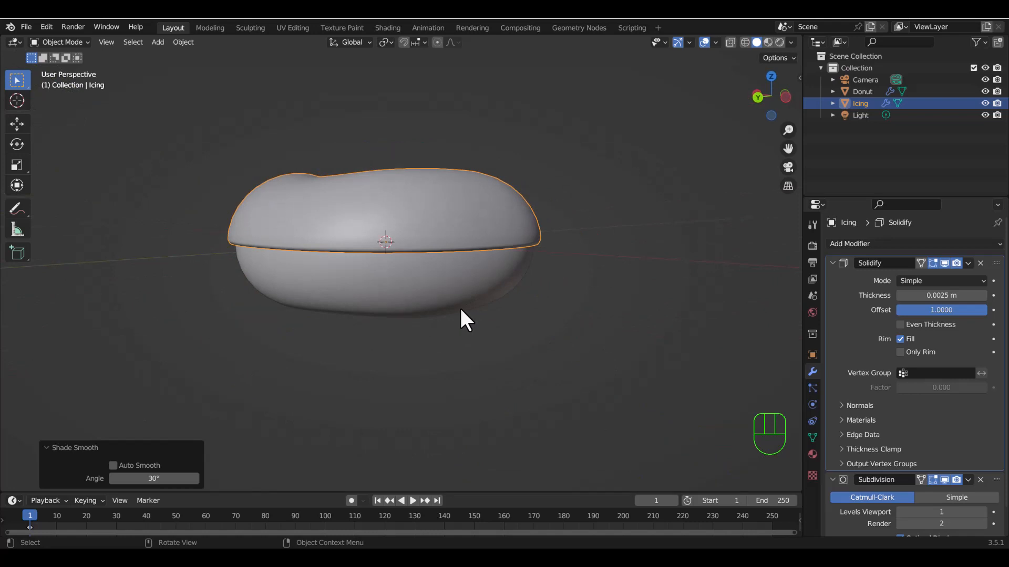
middle_click_drag(484, 275, 450, 242)
scroll(450, 225, "up", 5)
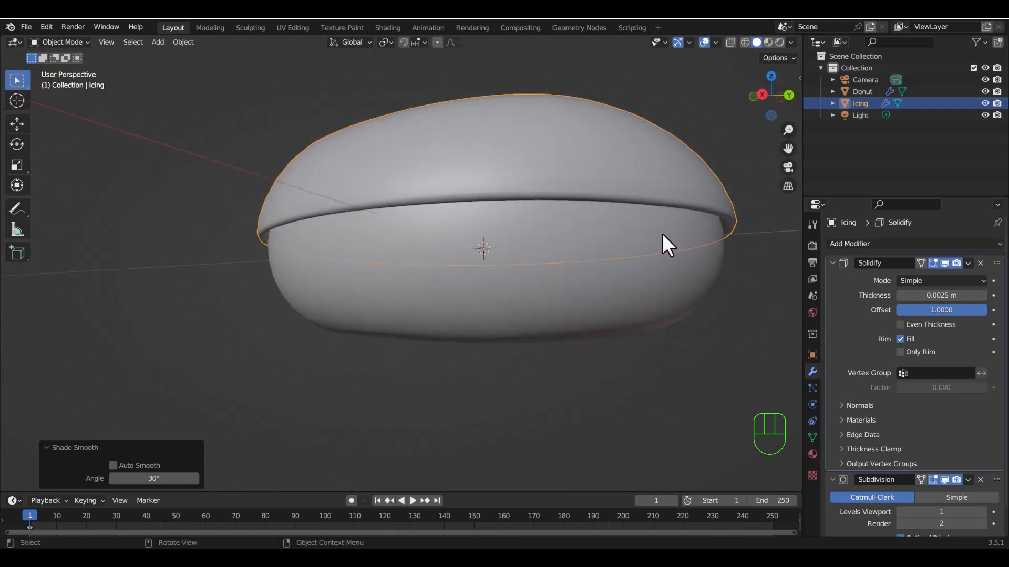
middle_click_drag(390, 243, 549, 200)
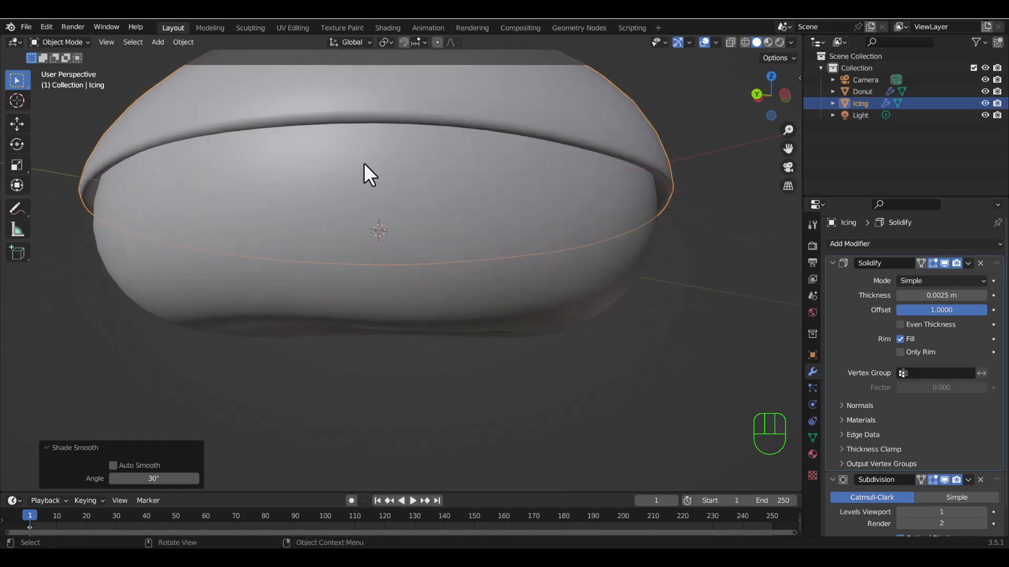
scroll(274, 222, "down", 2)
middle_click_drag(275, 200, 353, 216)
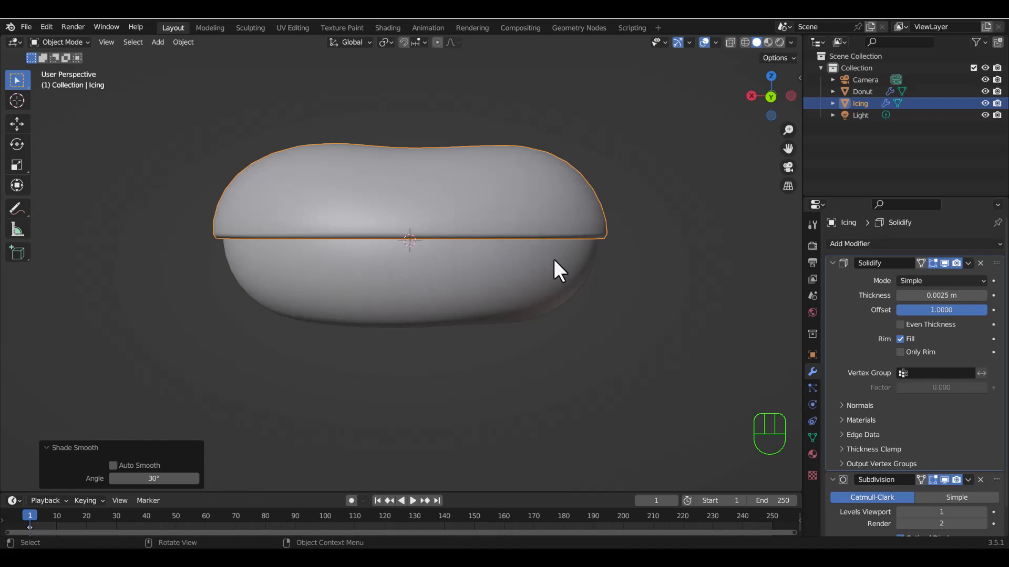
middle_click_drag(309, 276, 332, 233)
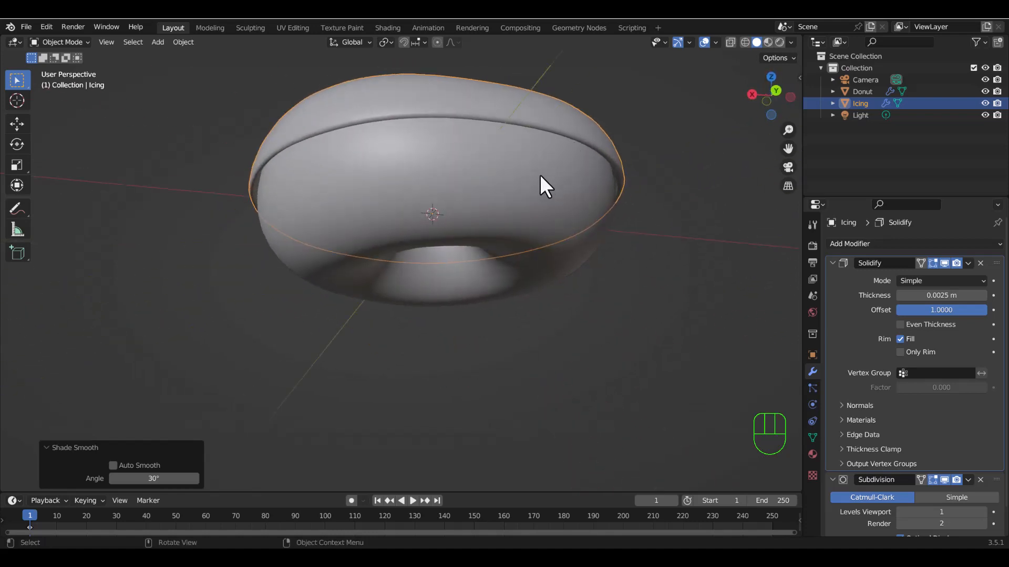
middle_click_drag(553, 173, 450, 250)
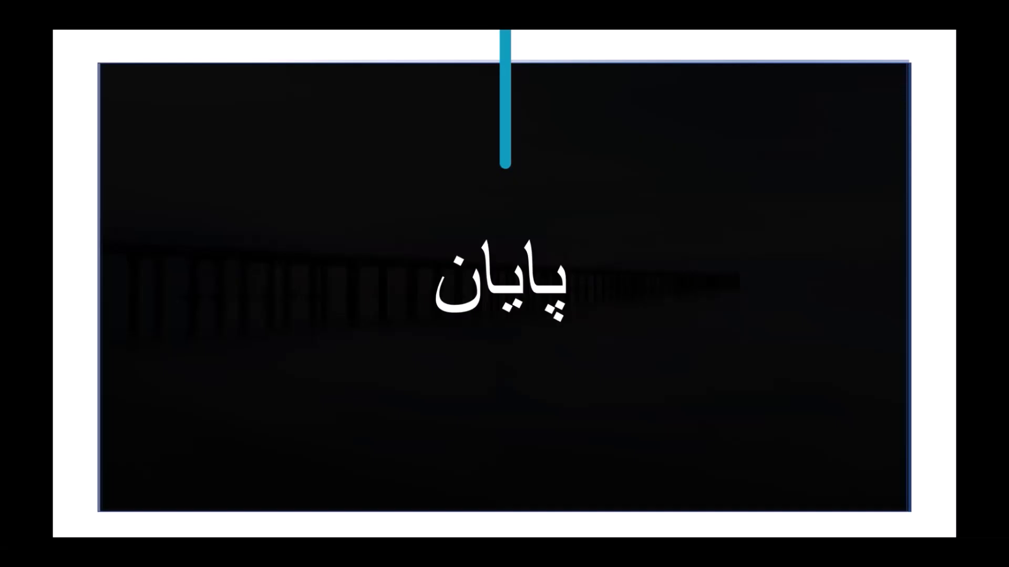